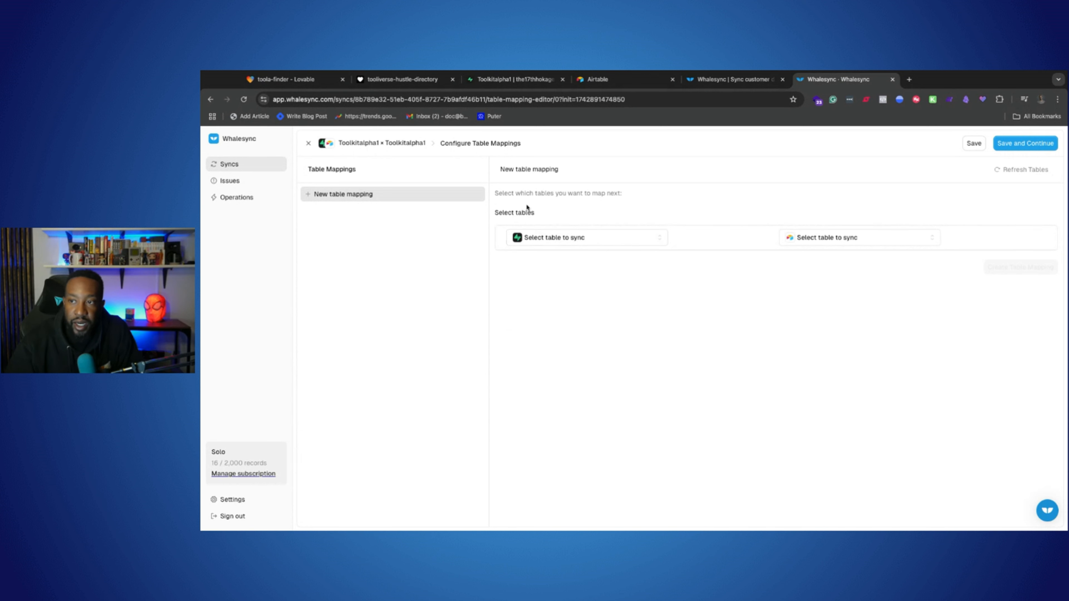
Step: Choose the Supabase user_tools table as source and create a new Airtable table named user_tools2 with the preselected fields
{"action": "left_click", "coordinate": [572, 239]}
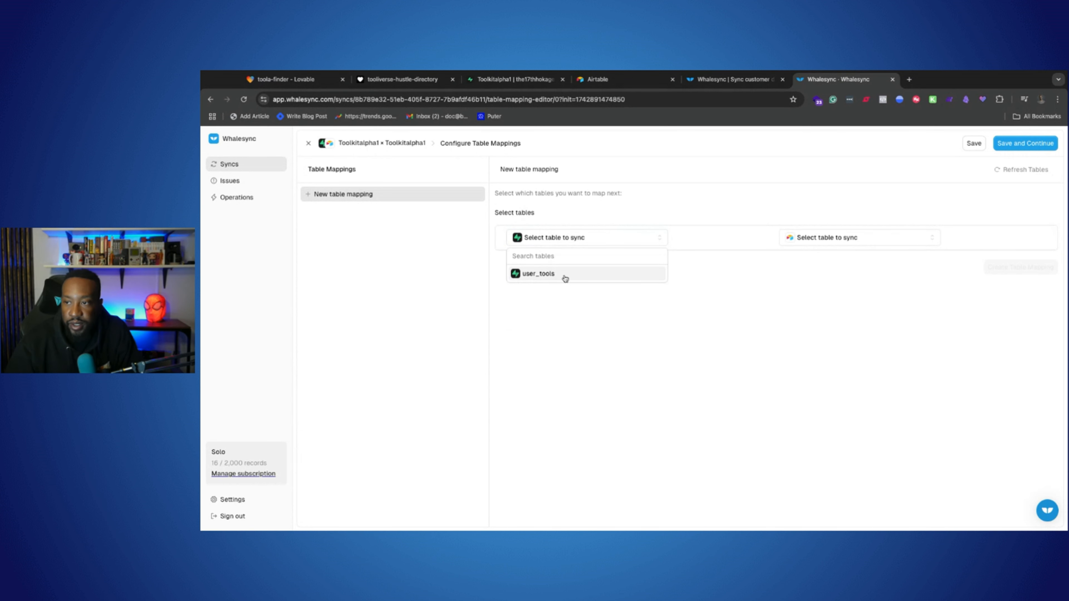
{"action": "left_click", "coordinate": [565, 275]}
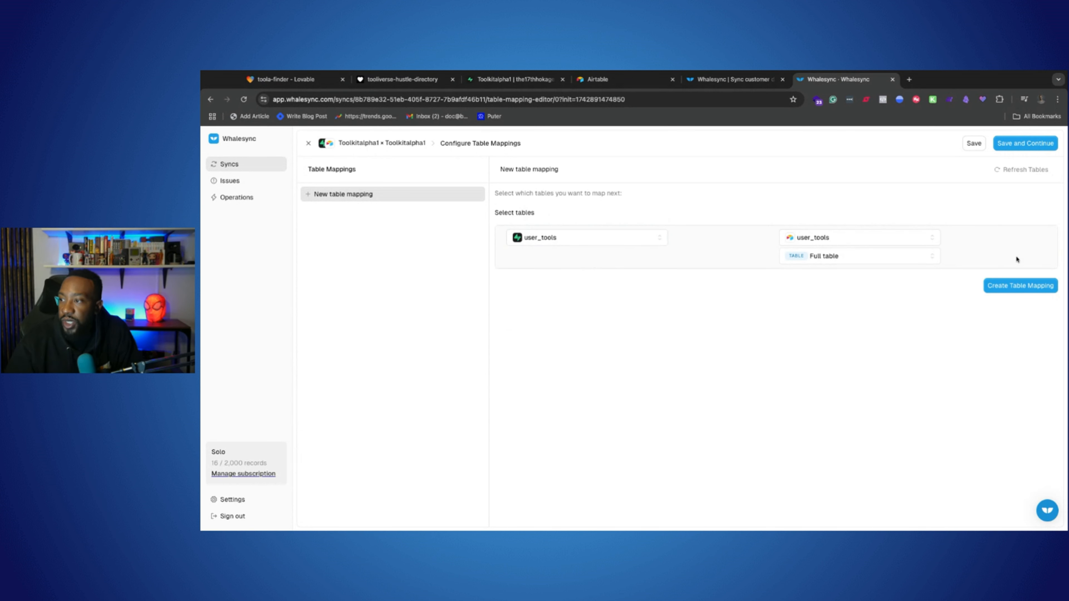
{"action": "left_click", "coordinate": [823, 241]}
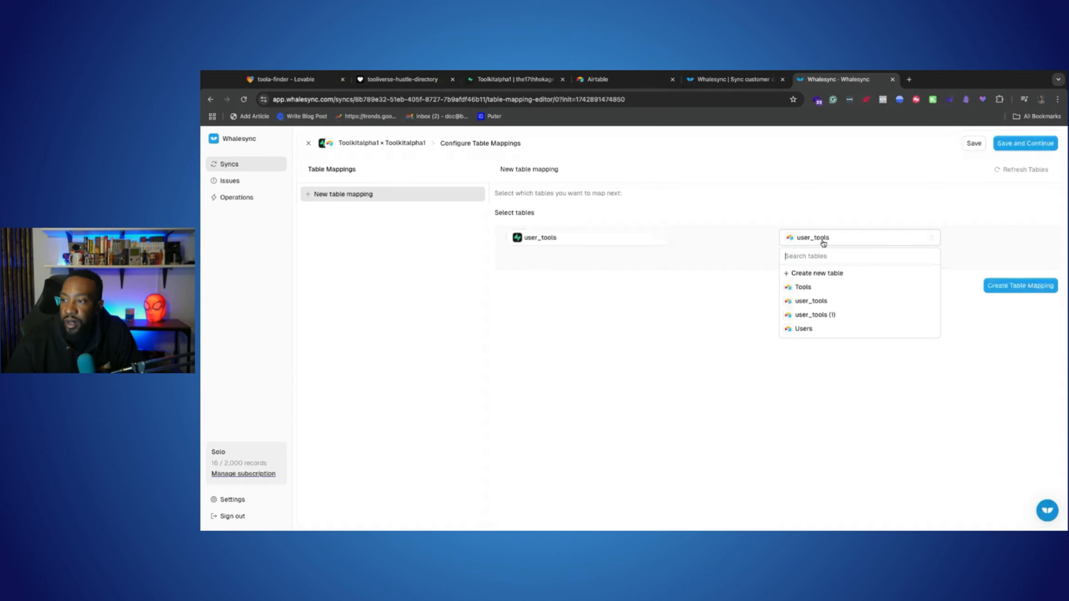
{"action": "left_click", "coordinate": [843, 278]}
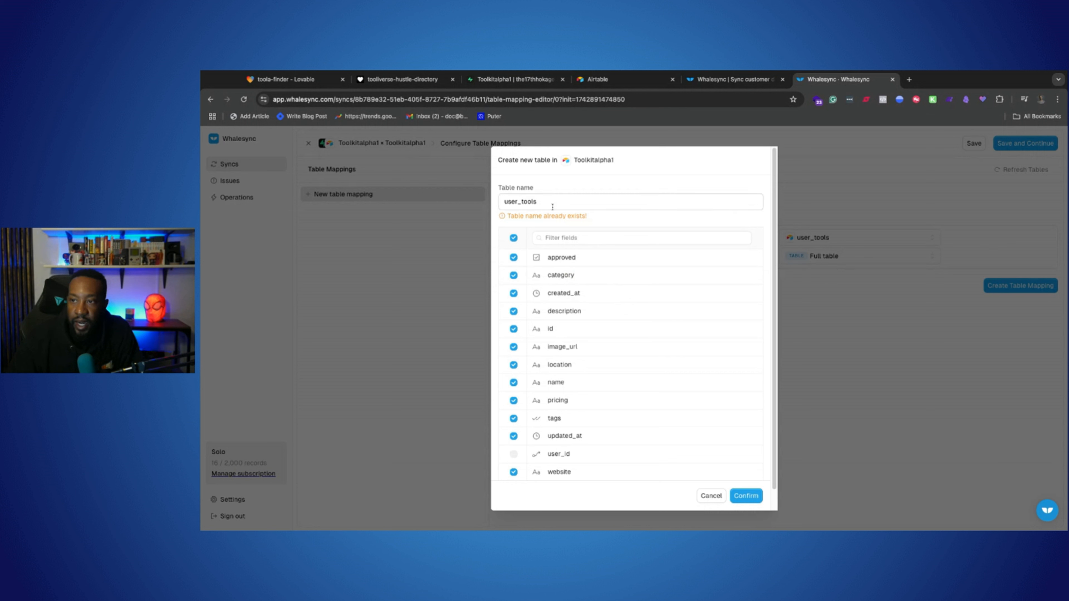
{"action": "left_click", "coordinate": [554, 202]}
{"action": "type", "text": "2"}
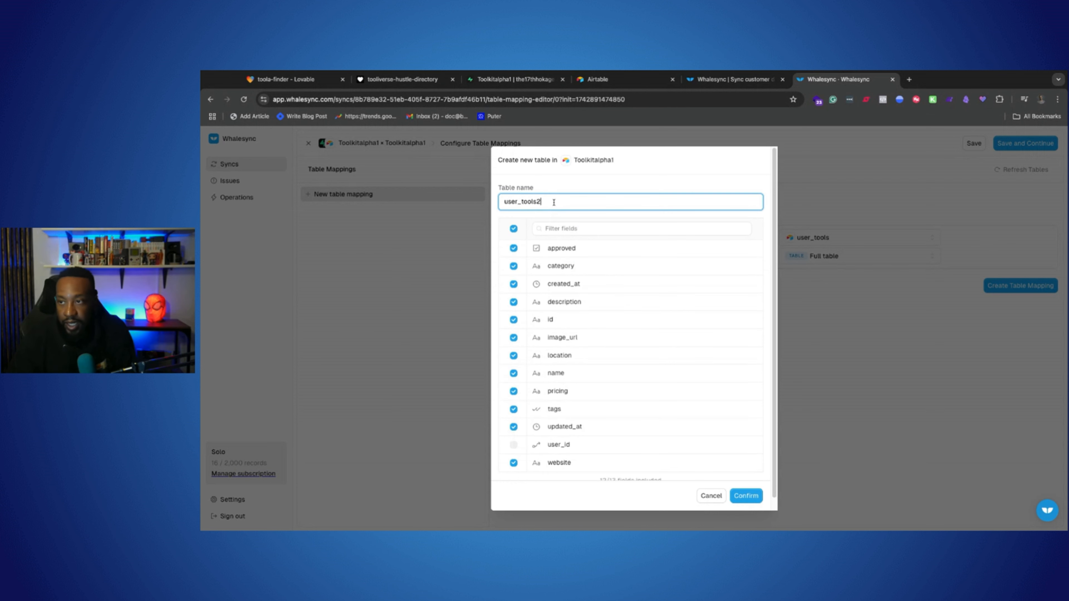
{"action": "left_click", "coordinate": [752, 496]}
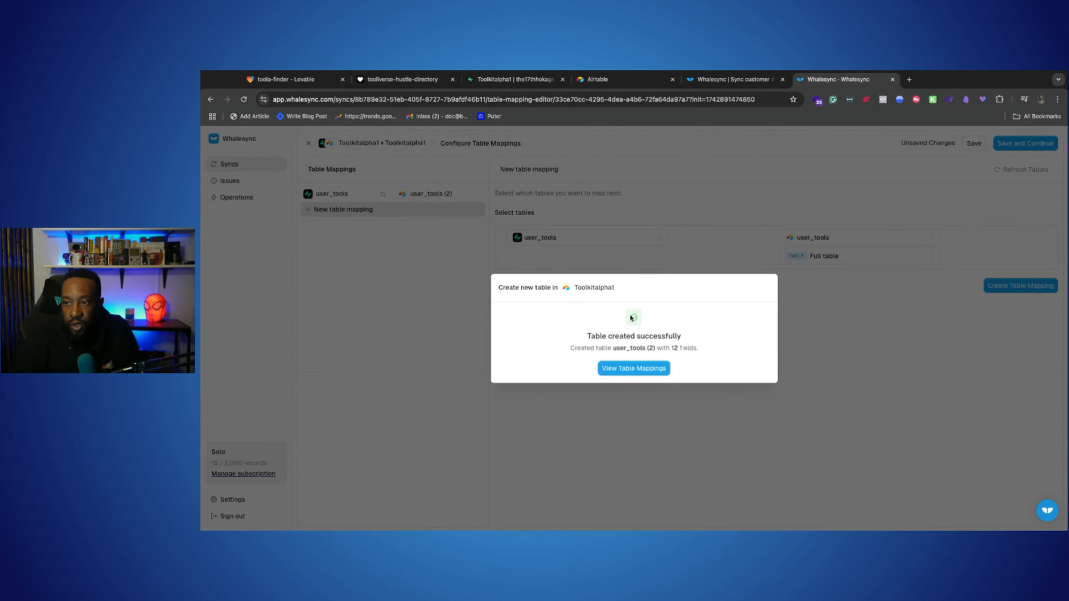
Step: Automap the 12 fields with matching names between the two user_tools tables and save the table mapping
{"action": "left_click", "coordinate": [656, 369]}
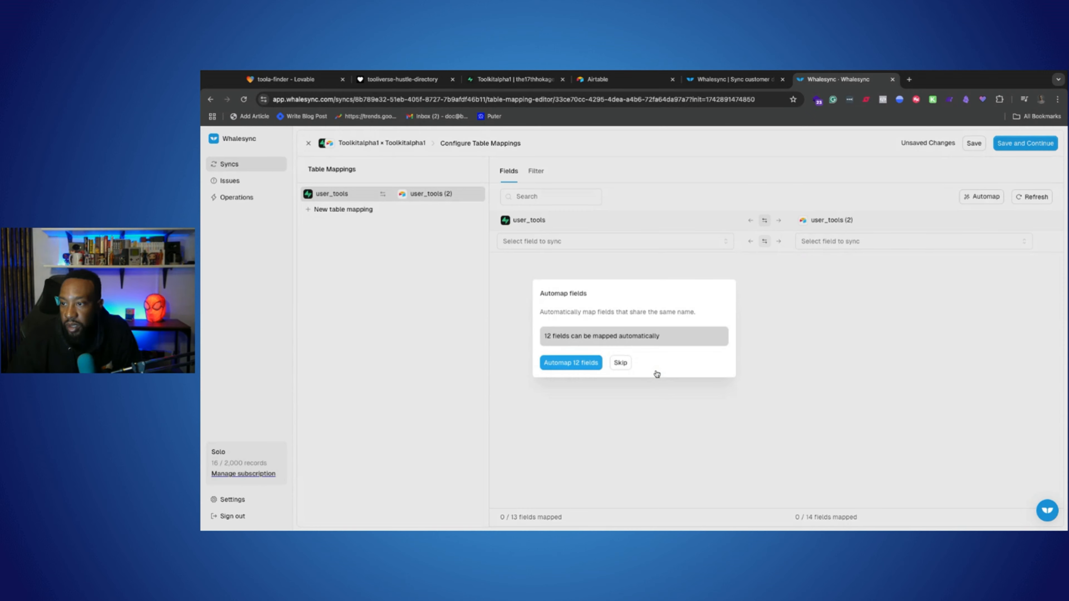
{"action": "left_click", "coordinate": [564, 367]}
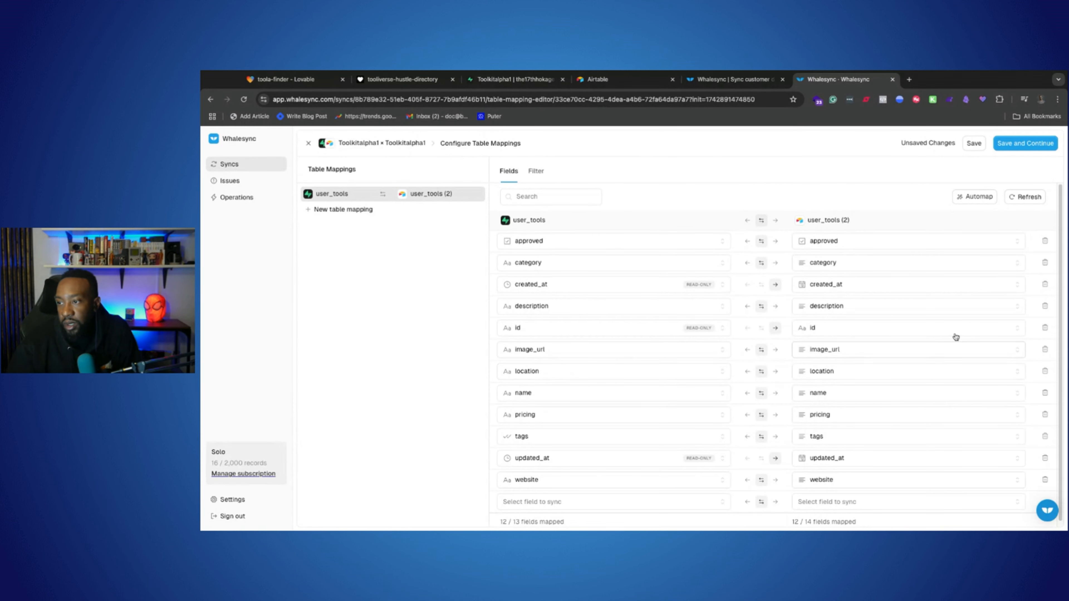
{"action": "left_click", "coordinate": [1021, 147]}
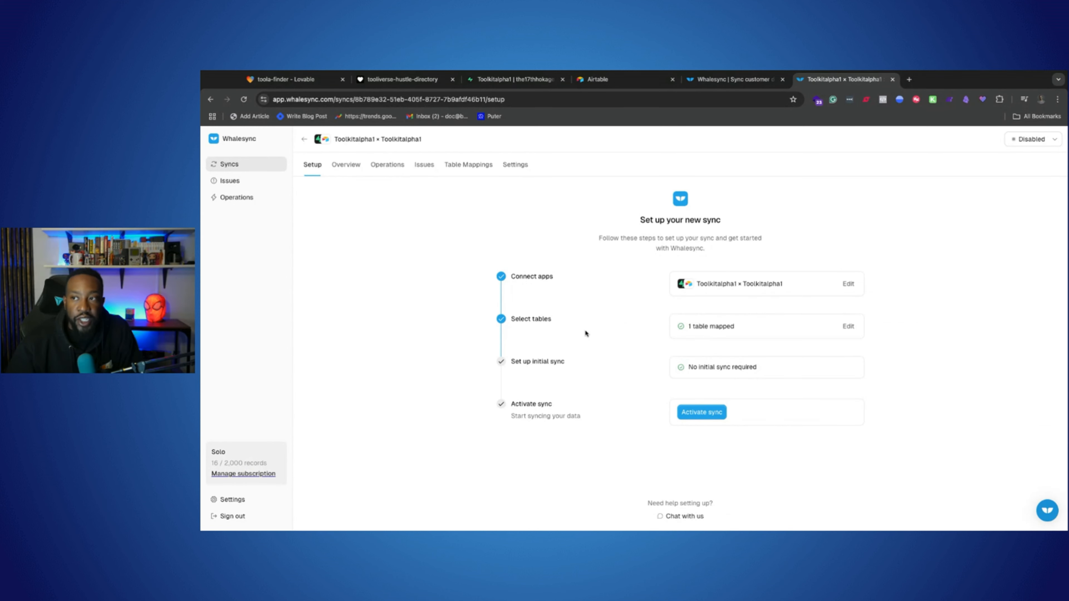
Step: Check the source schema in Supabase and the Airtable home page, then activate the Toolkitalpha1 sync in Whalesync
{"action": "left_click", "coordinate": [518, 79]}
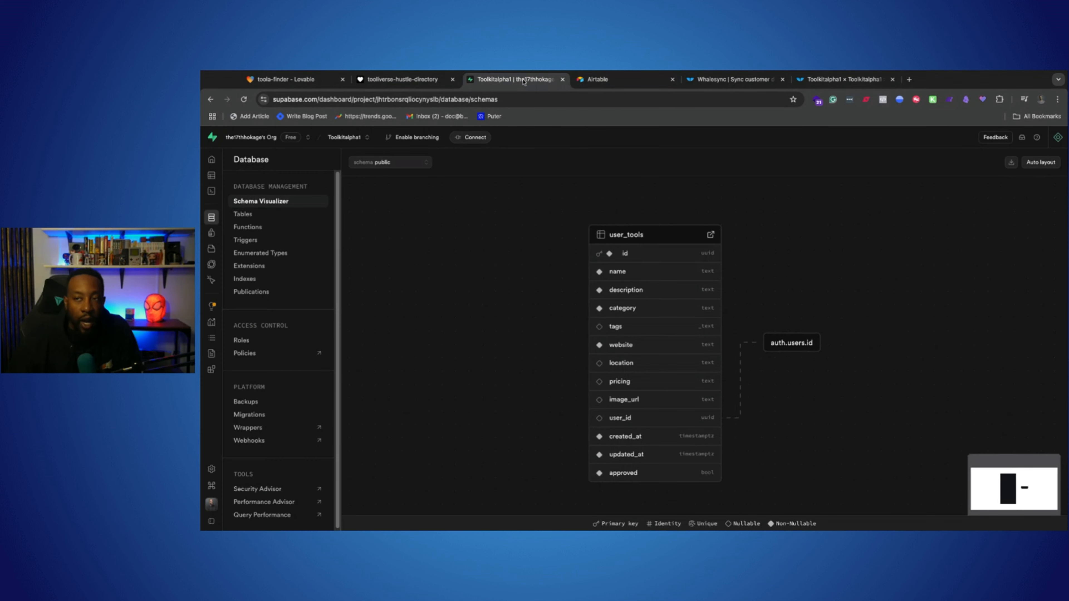
{"action": "left_click", "coordinate": [602, 79]}
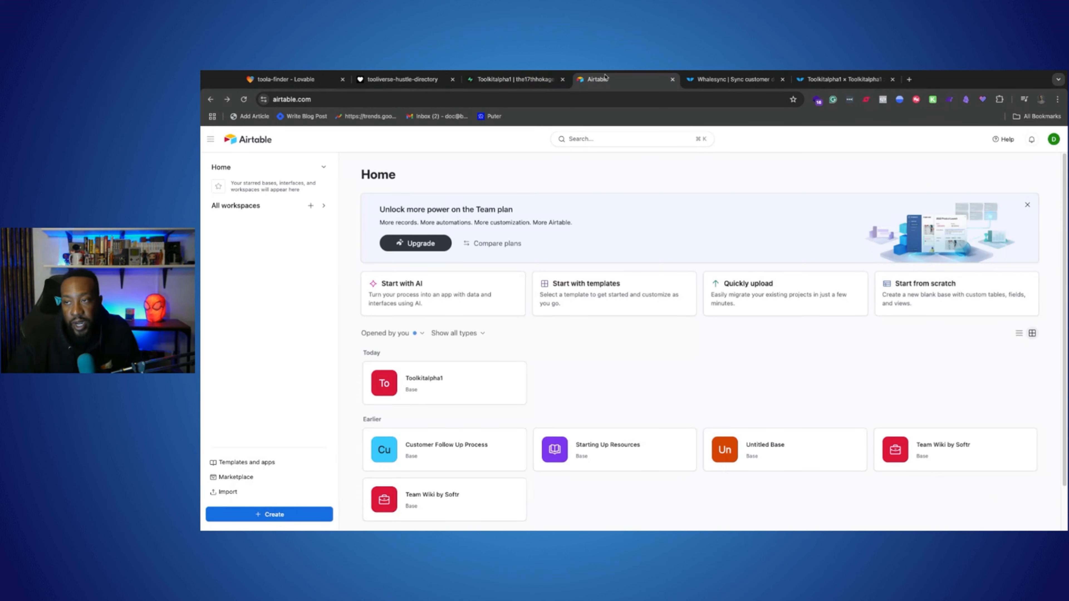
{"action": "left_click", "coordinate": [527, 81]}
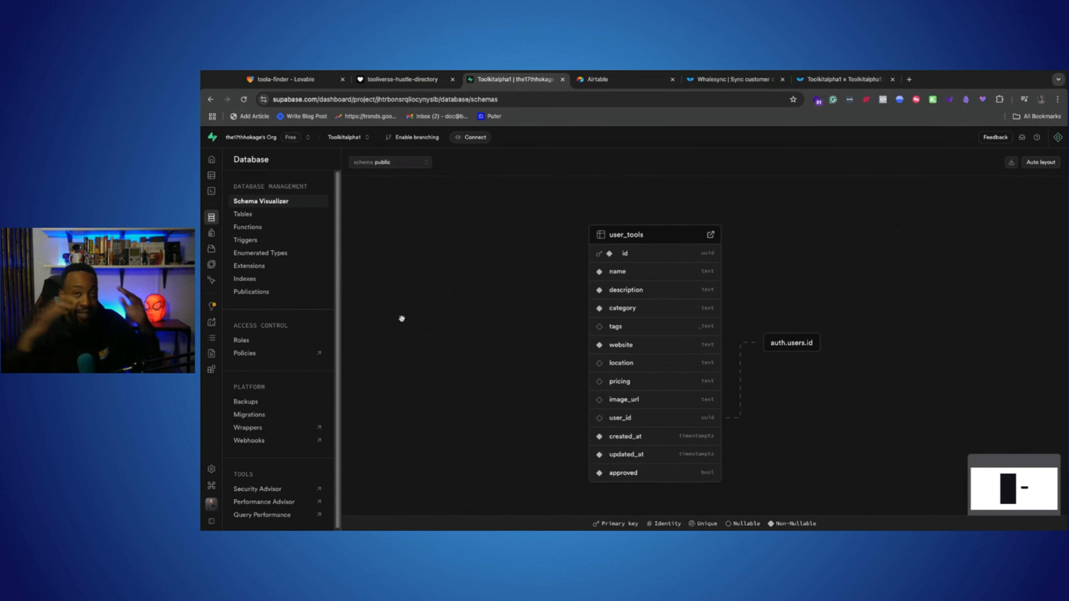
{"action": "left_click", "coordinate": [842, 79]}
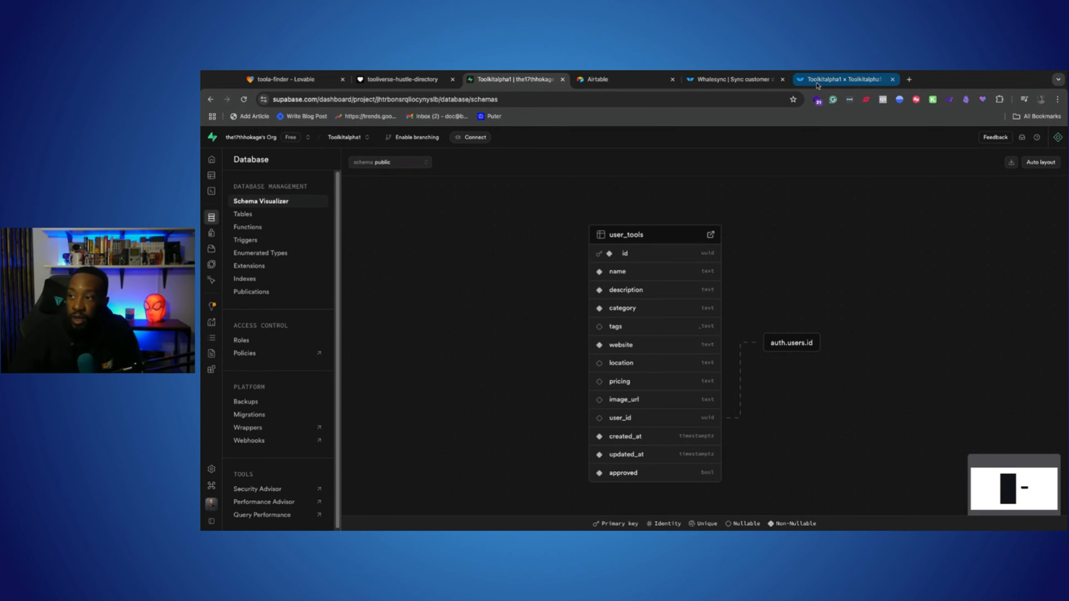
{"action": "left_click", "coordinate": [703, 415]}
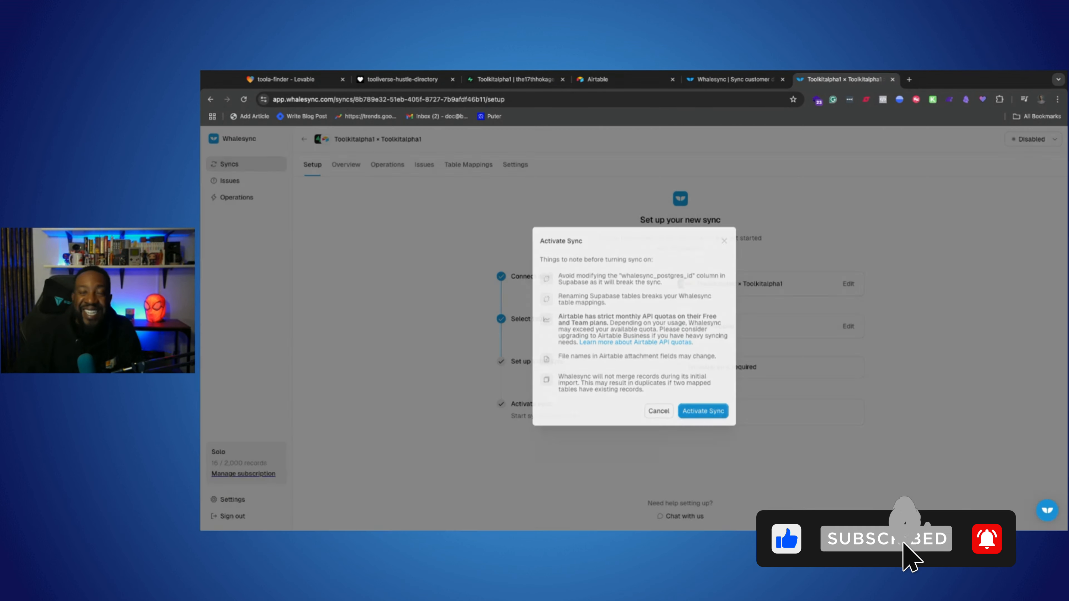
{"action": "left_click", "coordinate": [703, 413]}
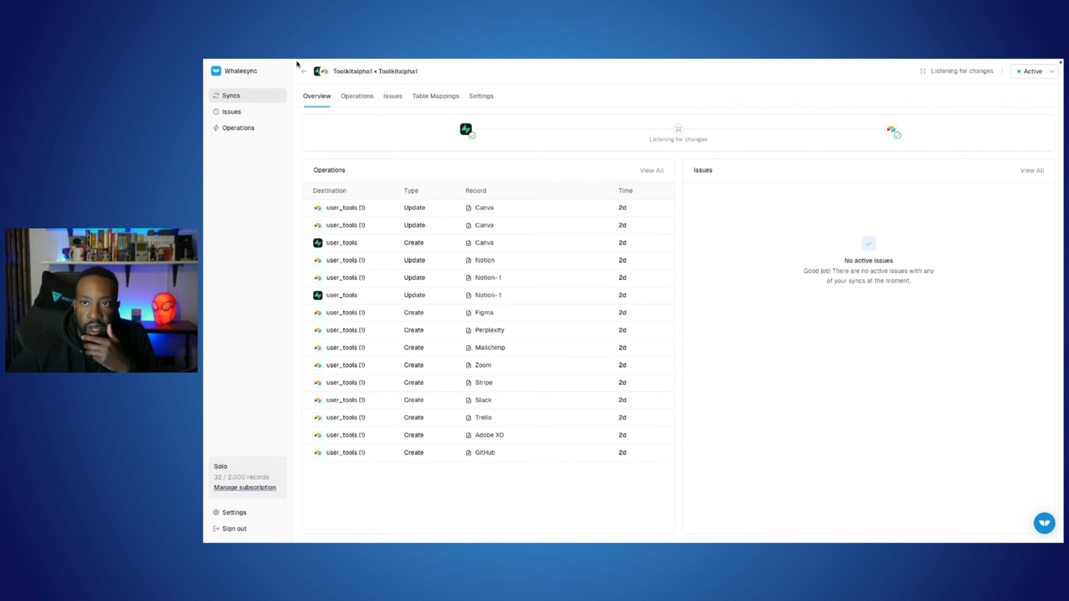
Step: Take the browser window out of full screen and show the Airtable user_tools (1) table above the Supabase table editor
{"action": "mouse_move", "coordinate": [256, 63]}
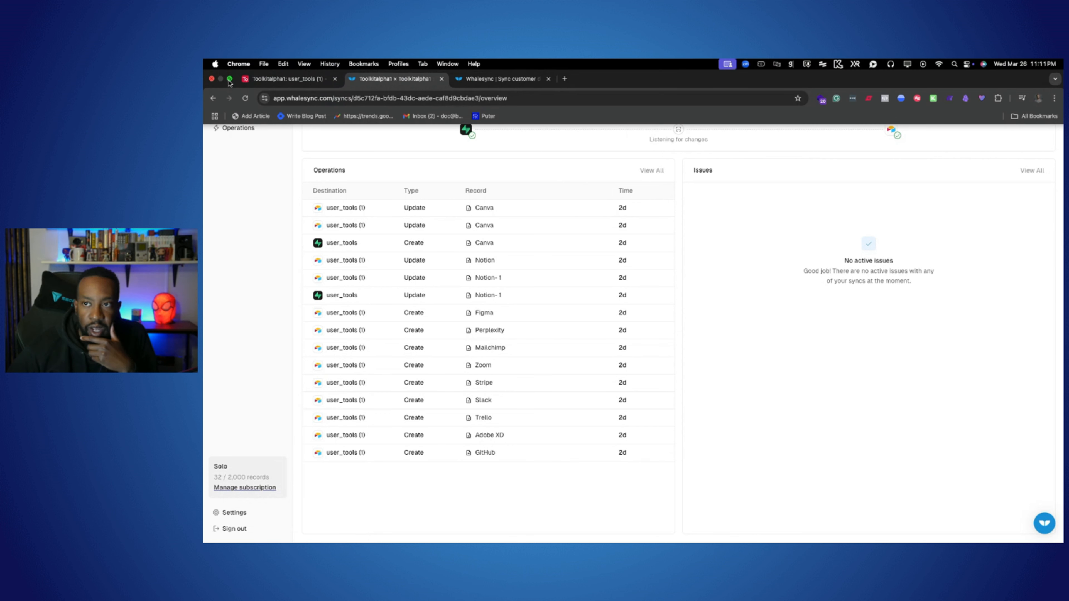
{"action": "mouse_move", "coordinate": [229, 81]}
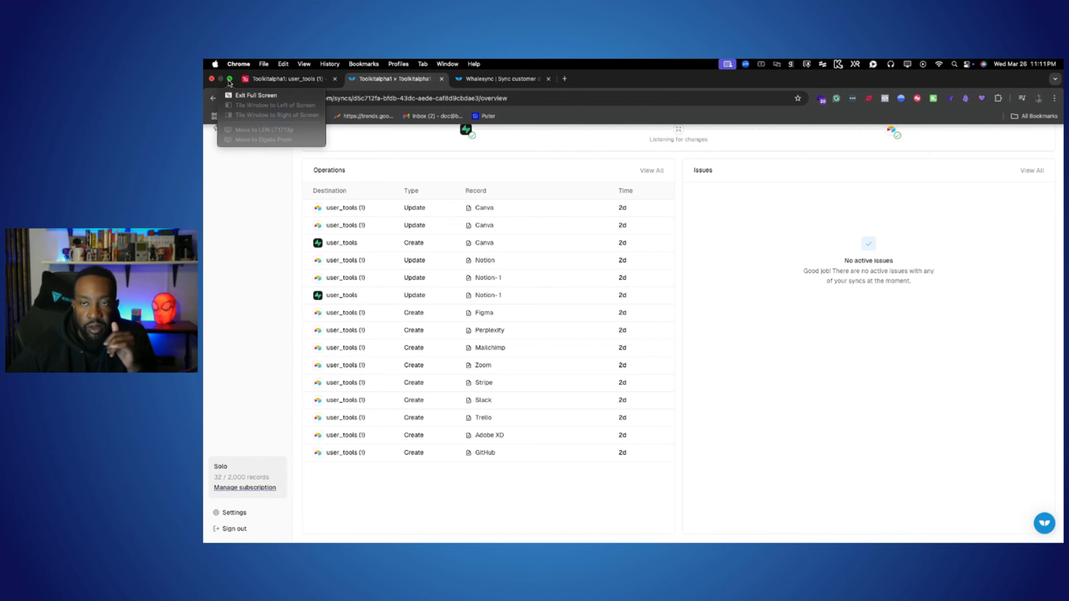
{"action": "left_click", "coordinate": [252, 95]}
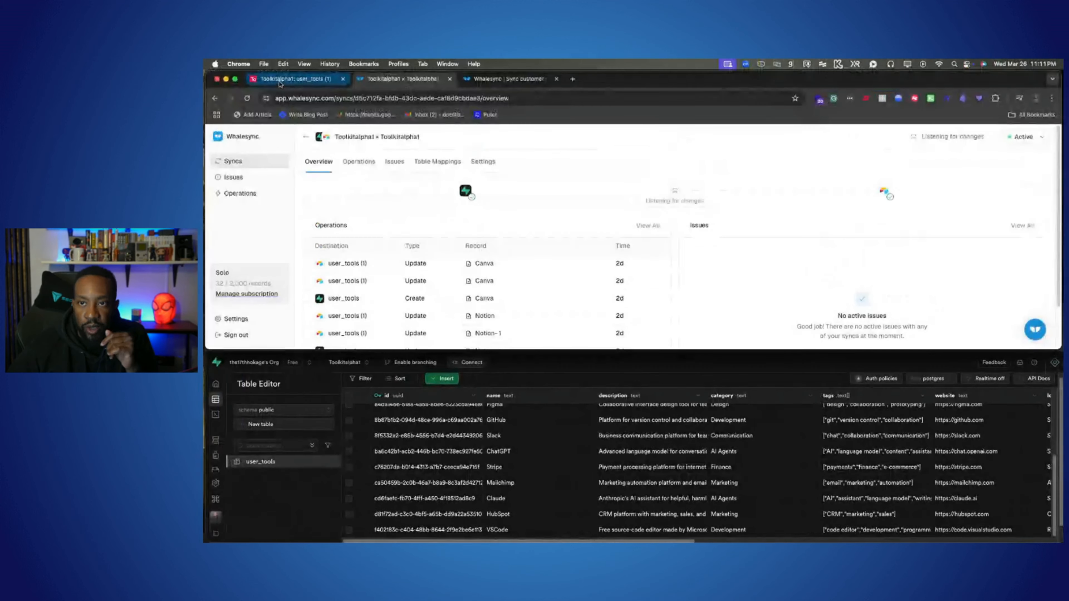
{"action": "left_click", "coordinate": [311, 80]}
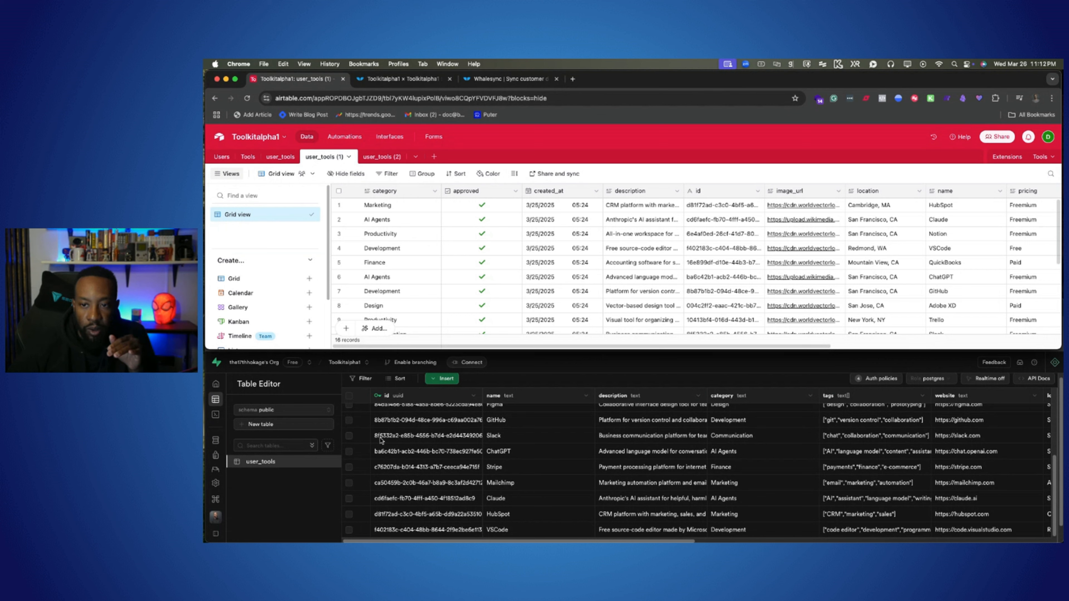
Step: Look through the tool records in the Supabase user_tools table and select the HubSpot record's name cell
{"action": "left_click", "coordinate": [323, 491]}
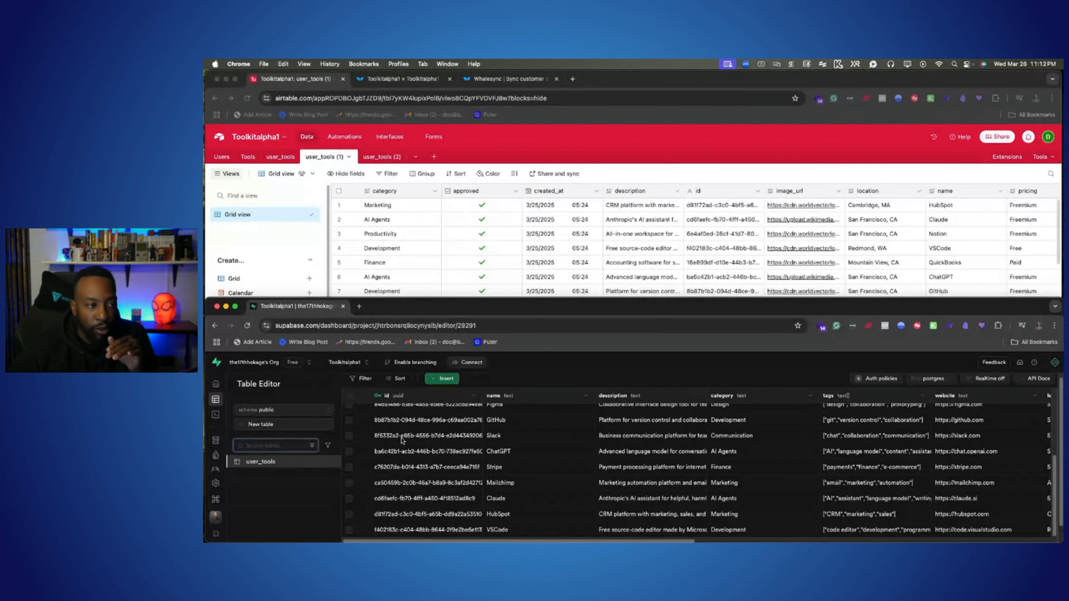
{"action": "scroll", "coordinate": [420, 438], "scroll_direction": "up", "scroll_amount": 5}
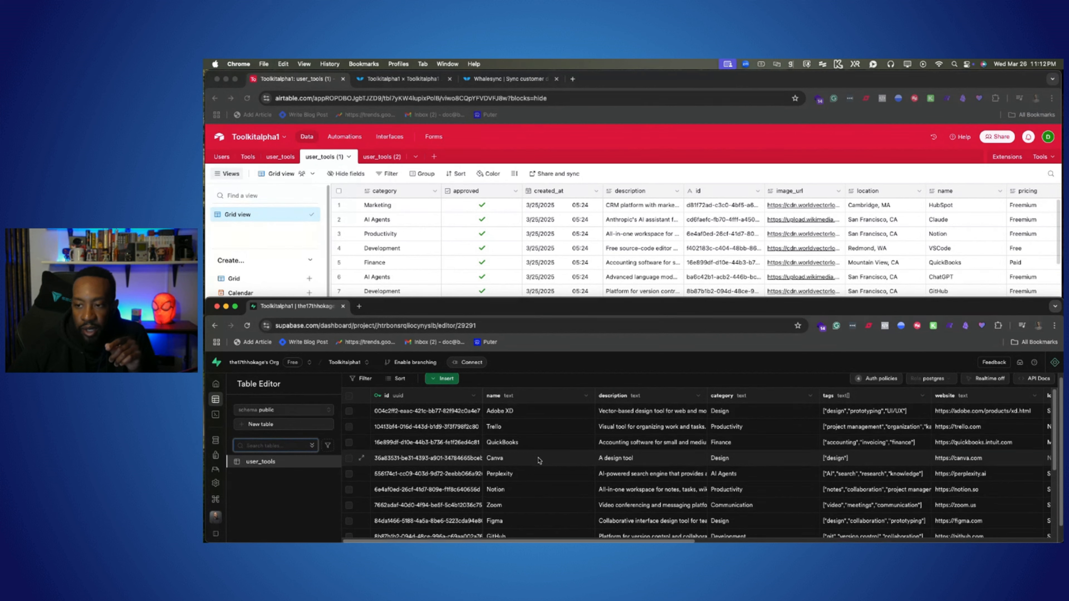
{"action": "scroll", "coordinate": [539, 460], "scroll_direction": "down", "scroll_amount": 4}
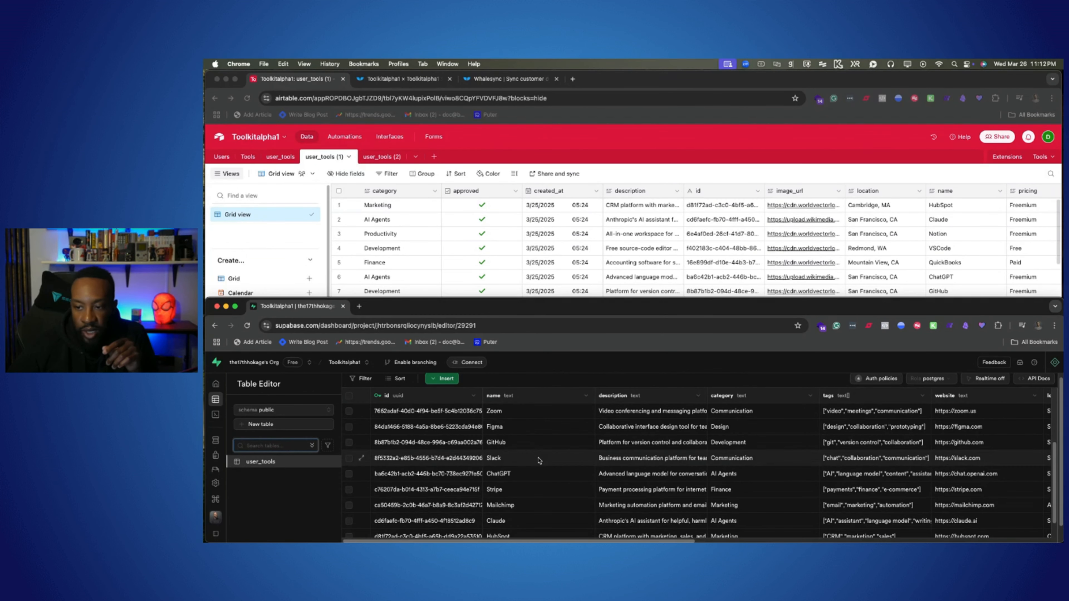
{"action": "scroll", "coordinate": [539, 460], "scroll_direction": "up", "scroll_amount": 4}
{"action": "scroll", "coordinate": [529, 468], "scroll_direction": "down", "scroll_amount": 1}
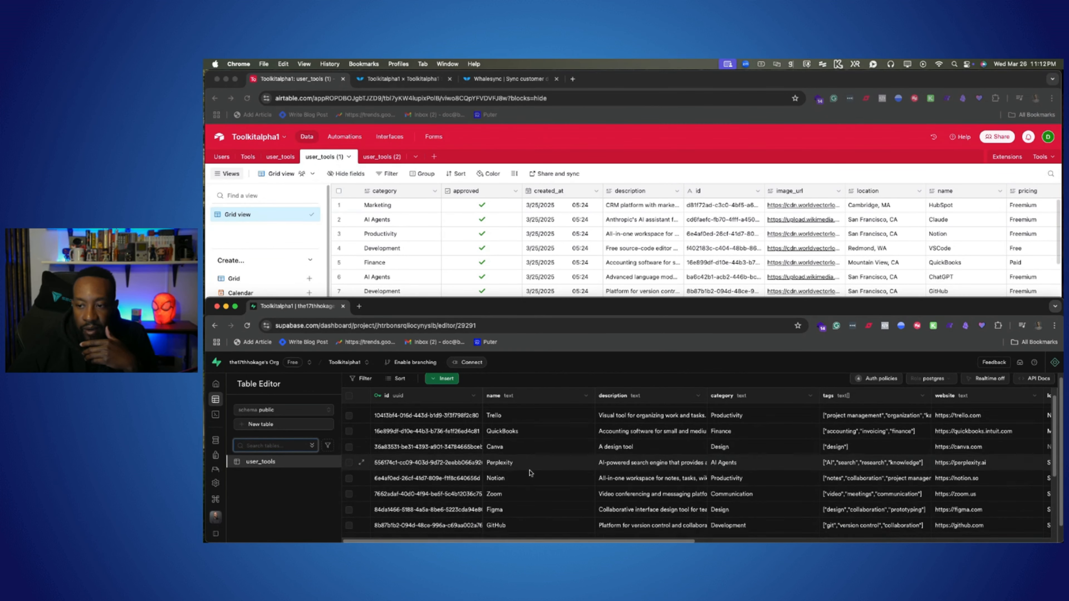
{"action": "scroll", "coordinate": [517, 483], "scroll_direction": "down", "scroll_amount": 5}
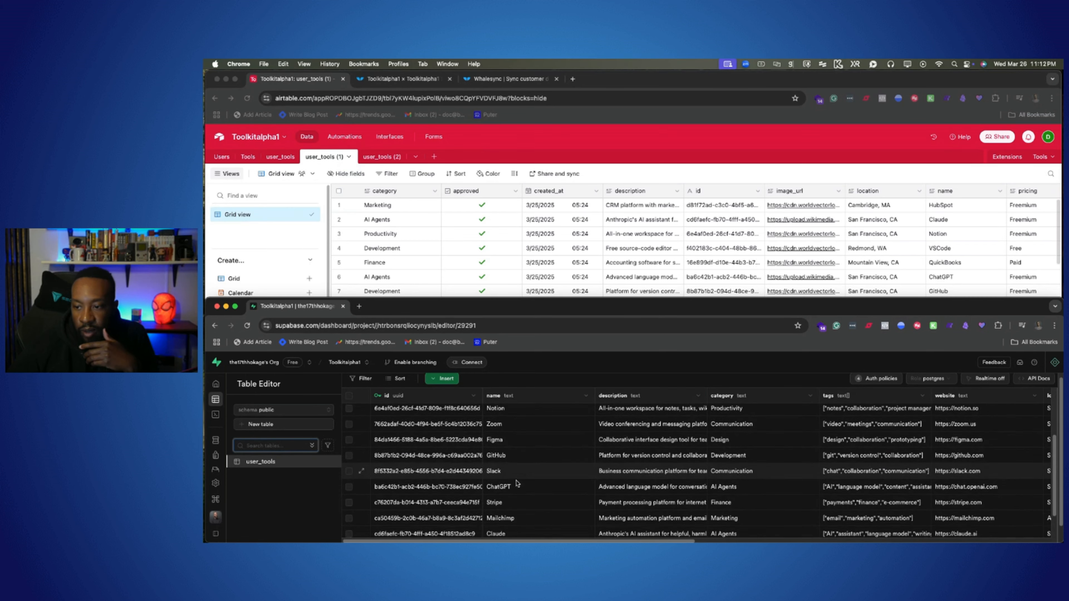
{"action": "left_click", "coordinate": [517, 514]}
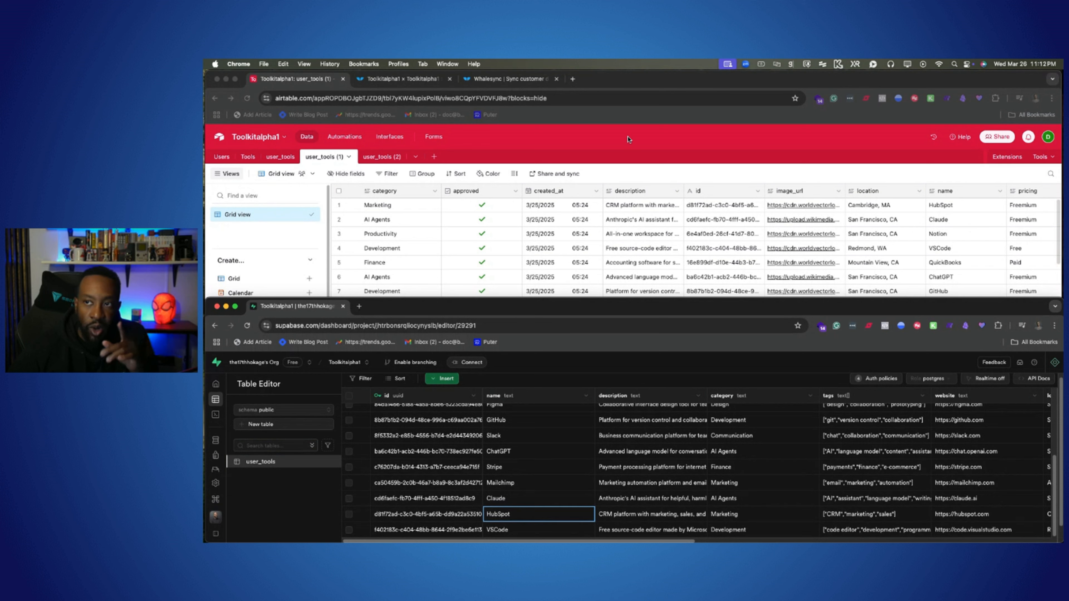
Step: Change the HubSpot record's name in the Airtable user_tools (1) table to "HubSpot- CRM"
{"action": "left_click", "coordinate": [631, 82]}
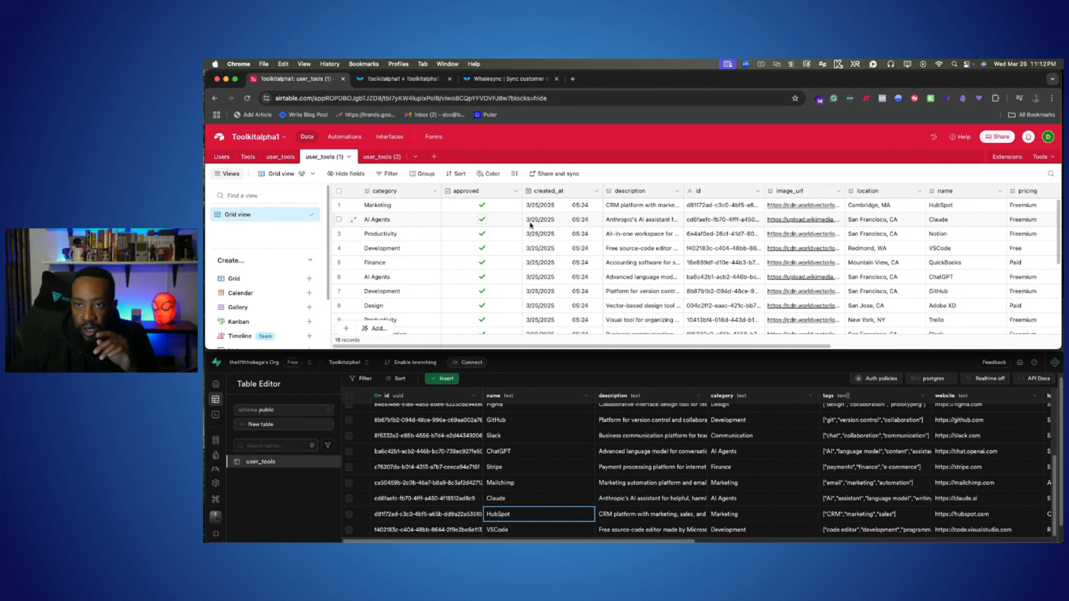
{"action": "scroll", "coordinate": [510, 291], "scroll_direction": "down", "scroll_amount": 4}
{"action": "scroll", "coordinate": [572, 308], "scroll_direction": "down", "scroll_amount": 2}
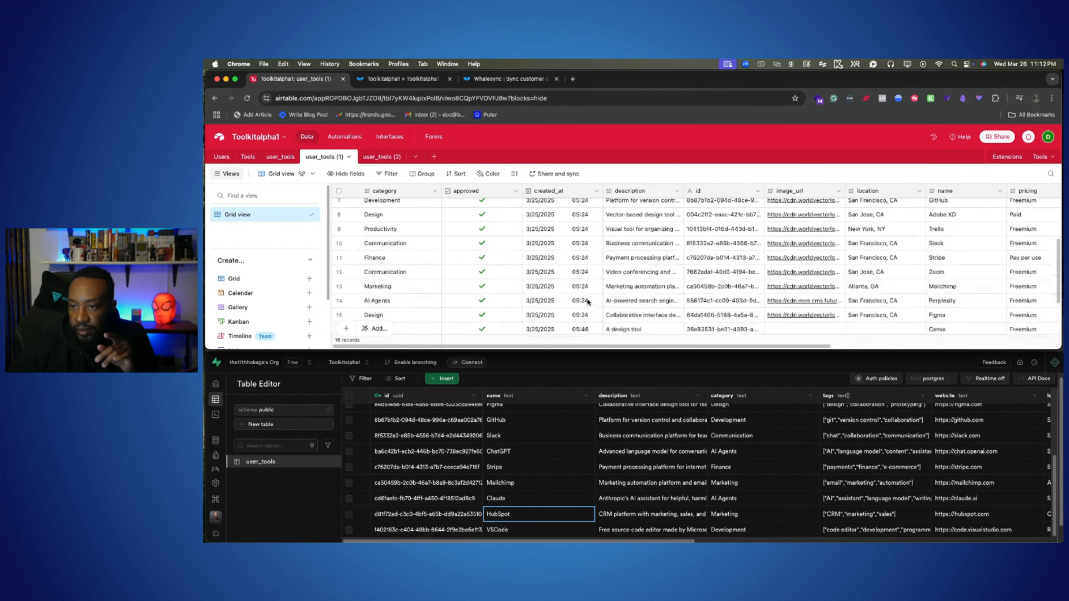
{"action": "scroll", "coordinate": [588, 301], "scroll_direction": "up", "scroll_amount": 4}
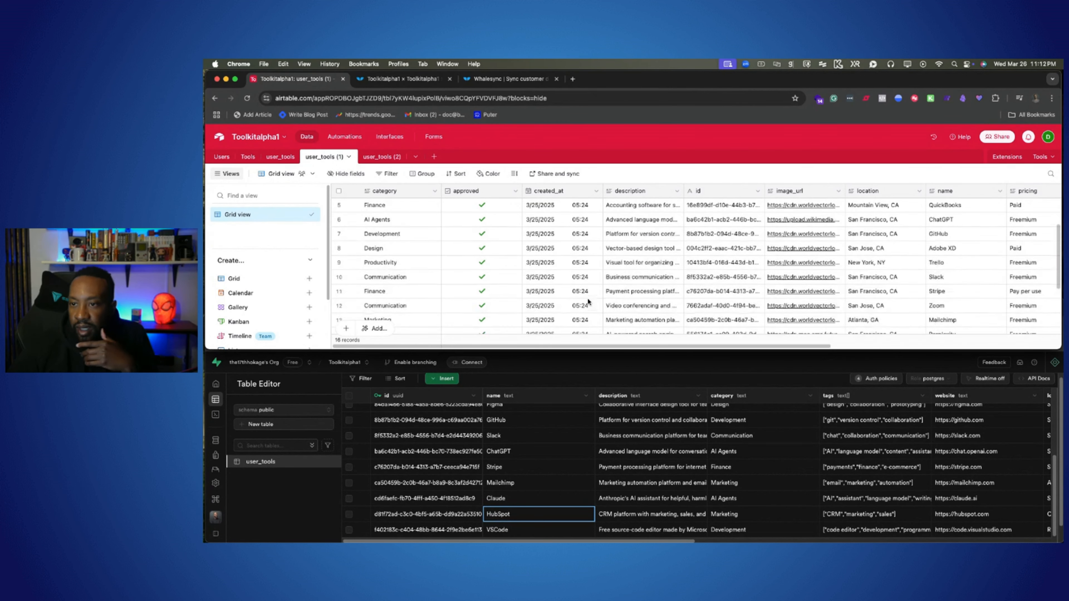
{"action": "scroll", "coordinate": [589, 297], "scroll_direction": "up", "scroll_amount": 3}
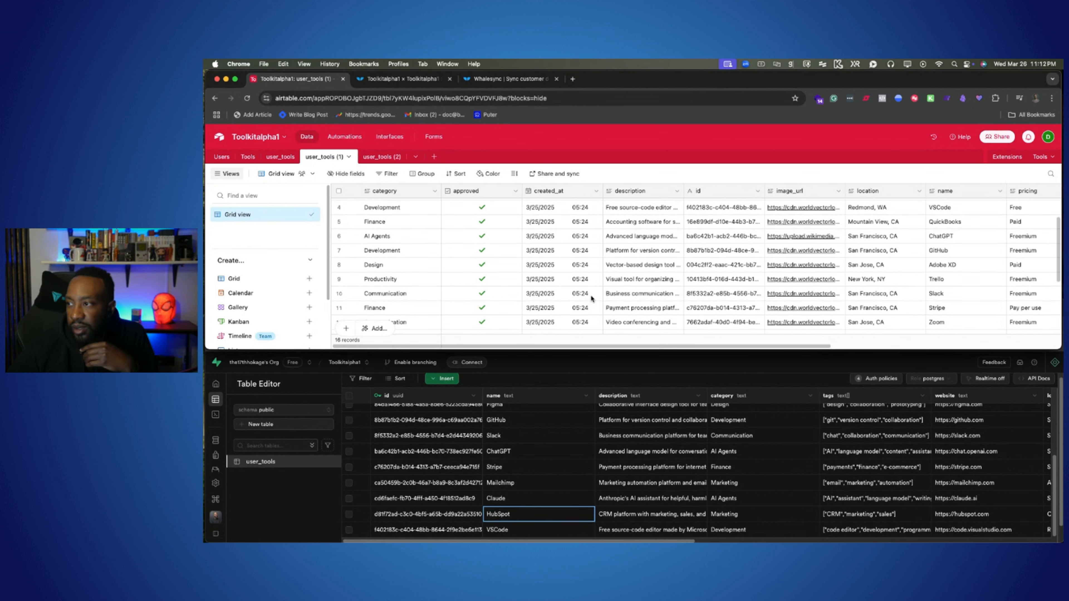
{"action": "left_click", "coordinate": [949, 208]}
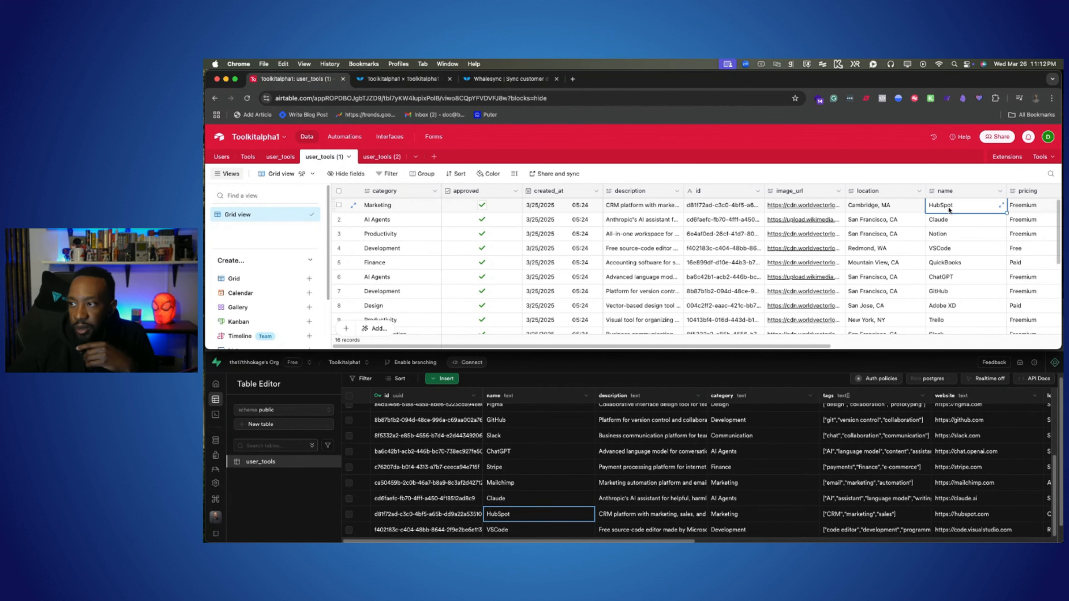
{"action": "scroll", "coordinate": [841, 210], "scroll_direction": "right", "scroll_amount": 3}
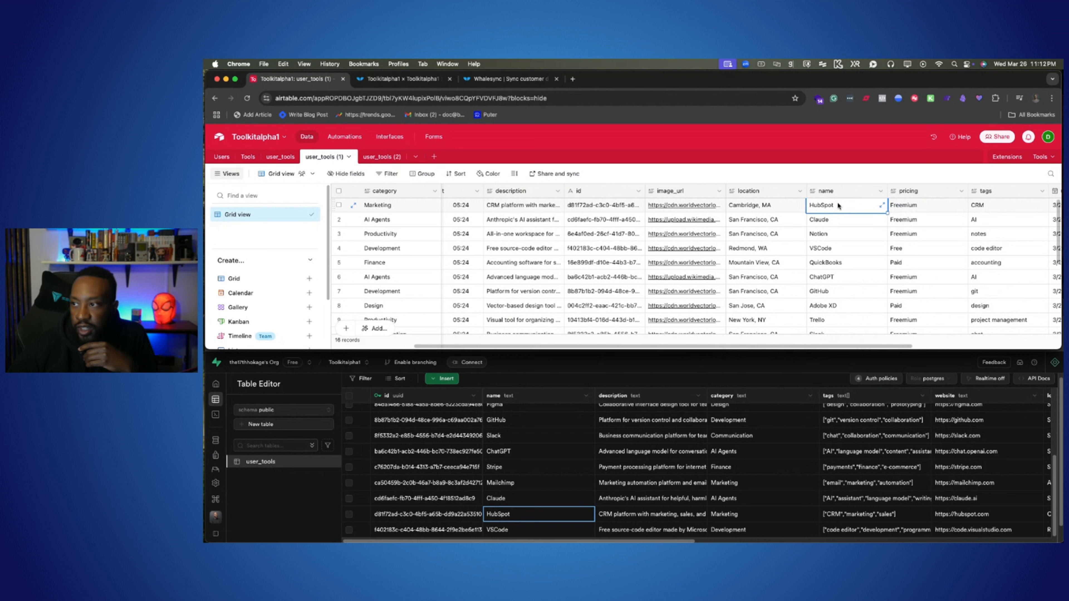
{"action": "double_click", "coordinate": [825, 205]}
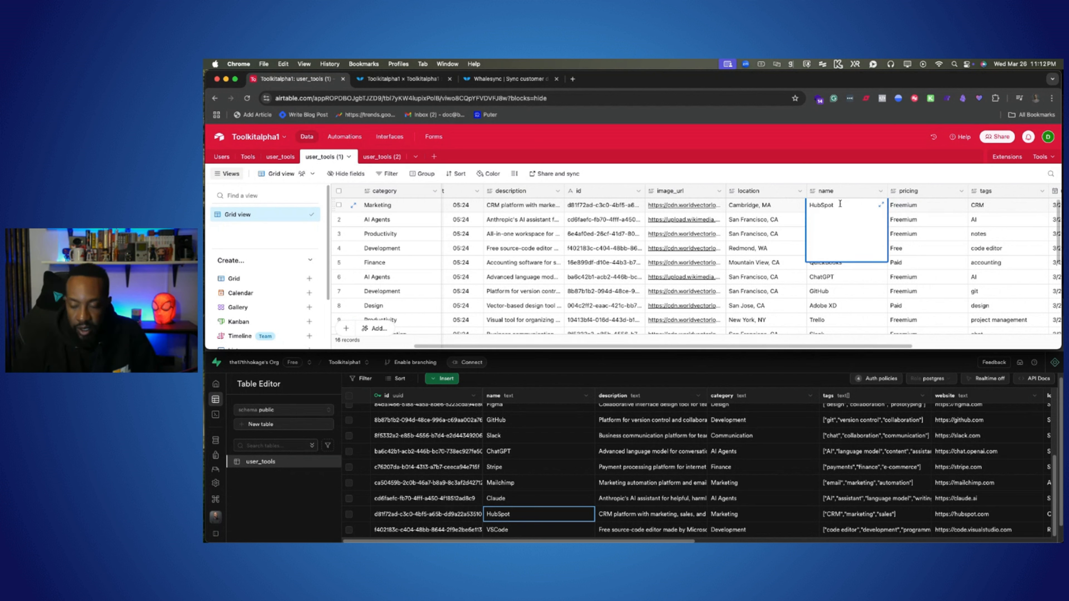
{"action": "type", "text": "-"}
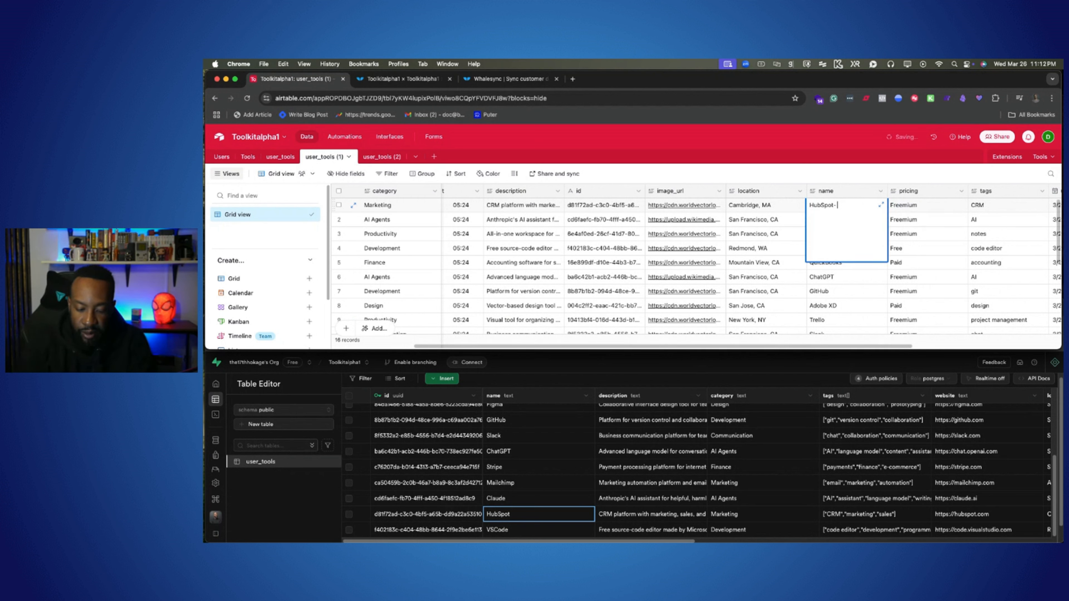
{"action": "type", "text": " CRM"}
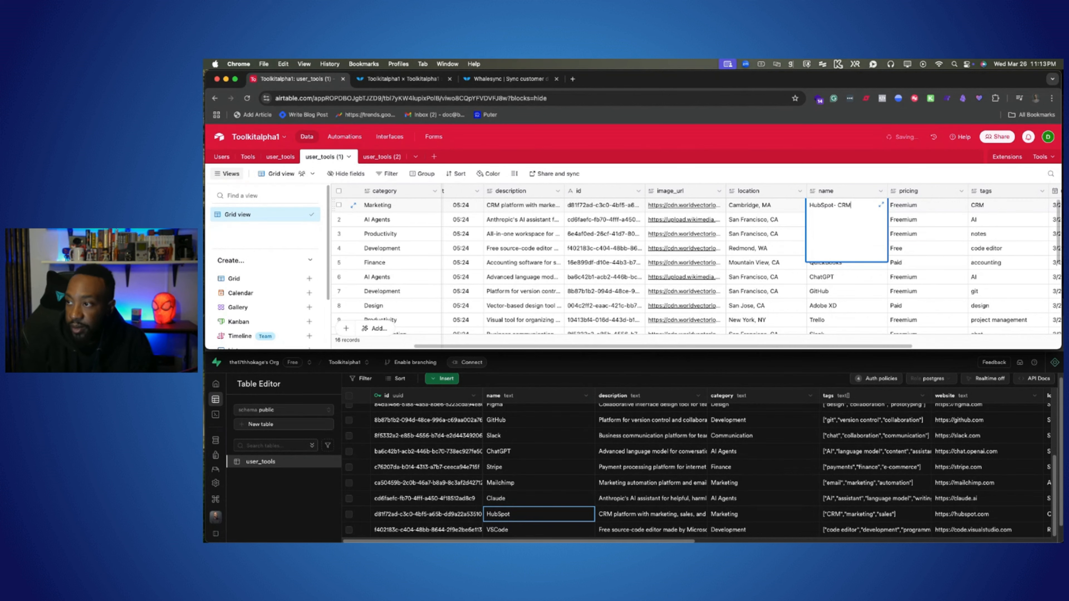
{"action": "left_click", "coordinate": [771, 249]}
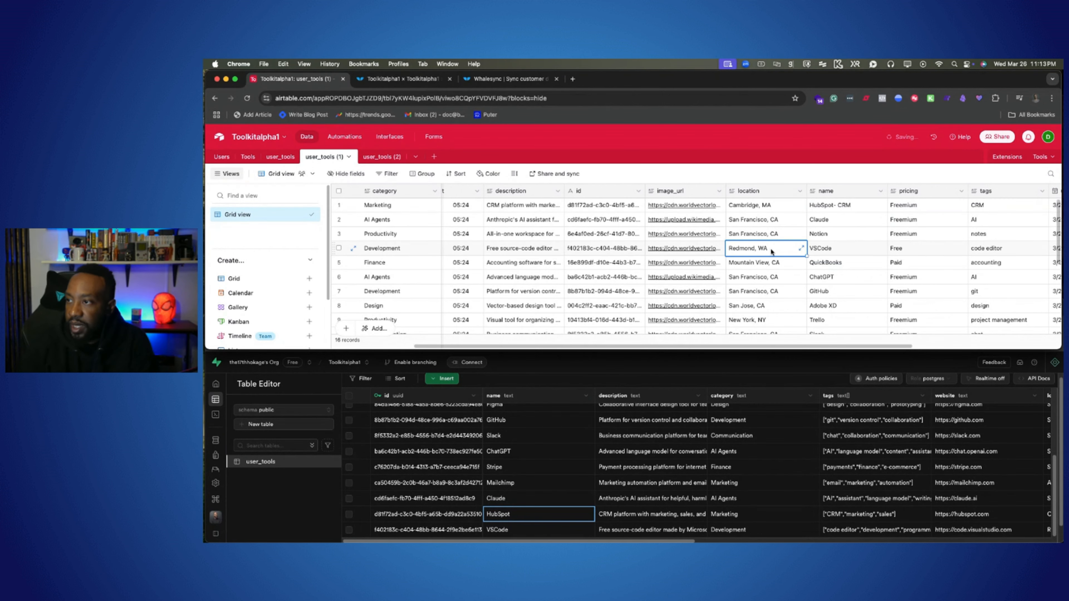
Step: Select the HubSpot- CRM name cell in Airtable and enlarge the page so the name column is easy to read
{"action": "left_click", "coordinate": [846, 208]}
{"action": "key", "text": "super+equal"}
{"action": "key", "text": "super+equal"}
{"action": "key", "text": "super+equal"}
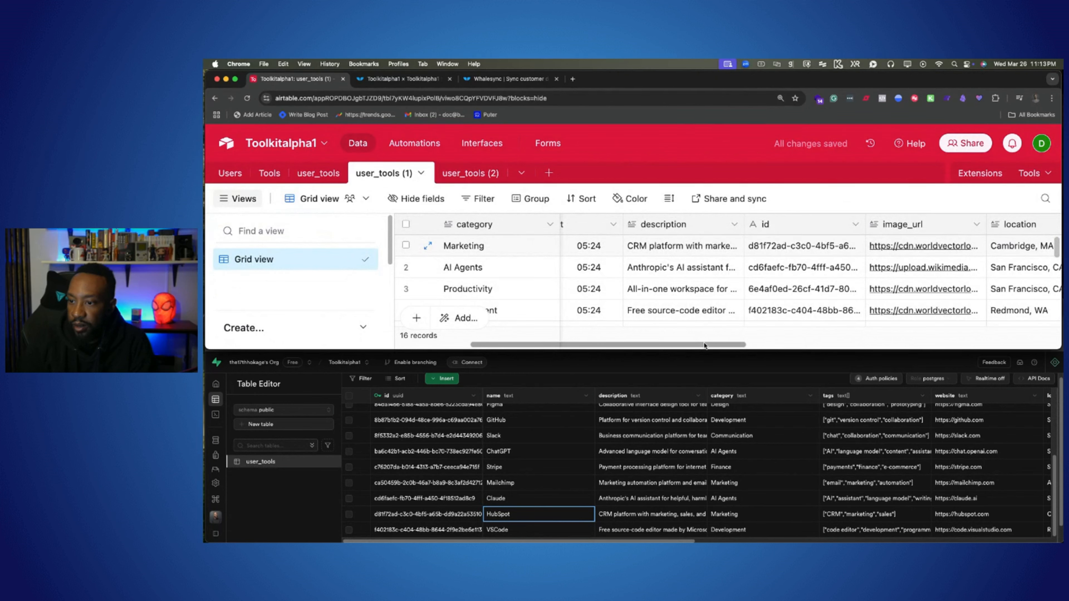
{"action": "left_click_drag", "start_coordinate": [707, 346], "coordinate": [856, 345]}
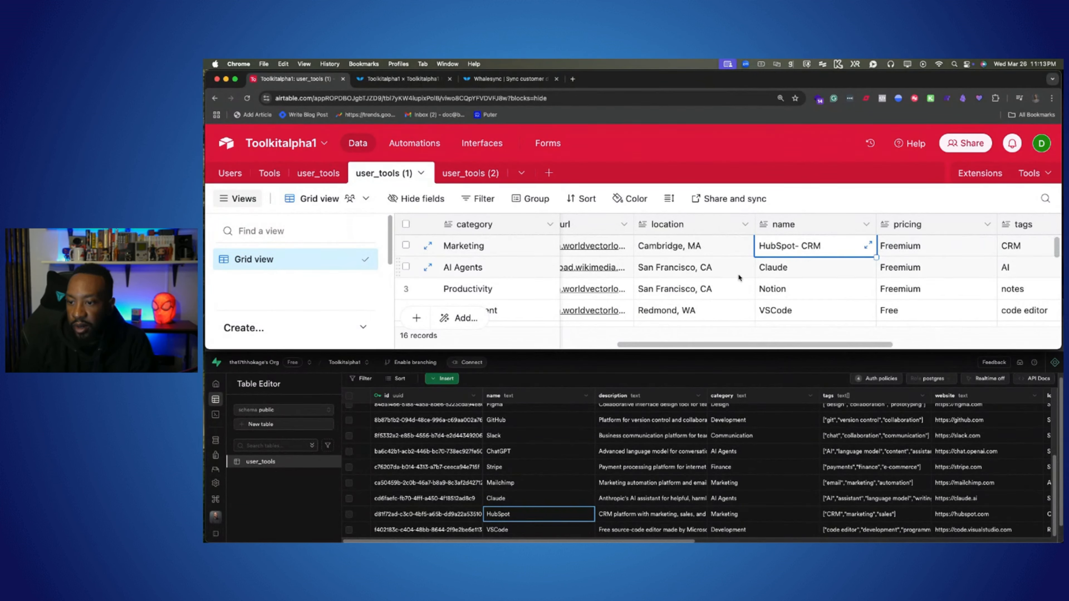
Step: Reload the Supabase user_tools table and check the HubSpot record's name for the change made in Airtable
{"action": "left_click", "coordinate": [557, 365]}
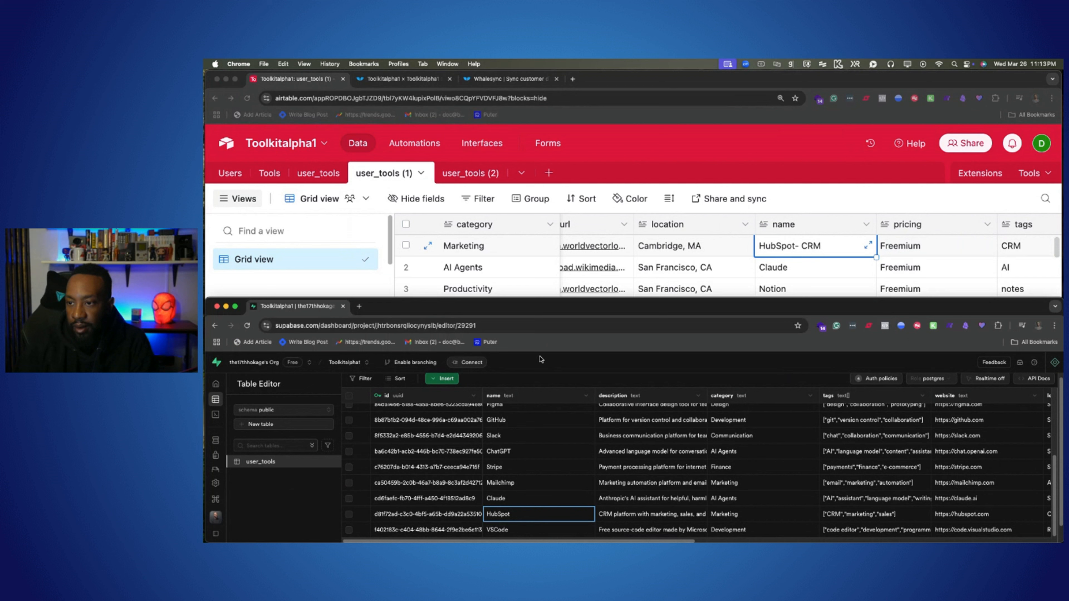
{"action": "left_click", "coordinate": [512, 327]}
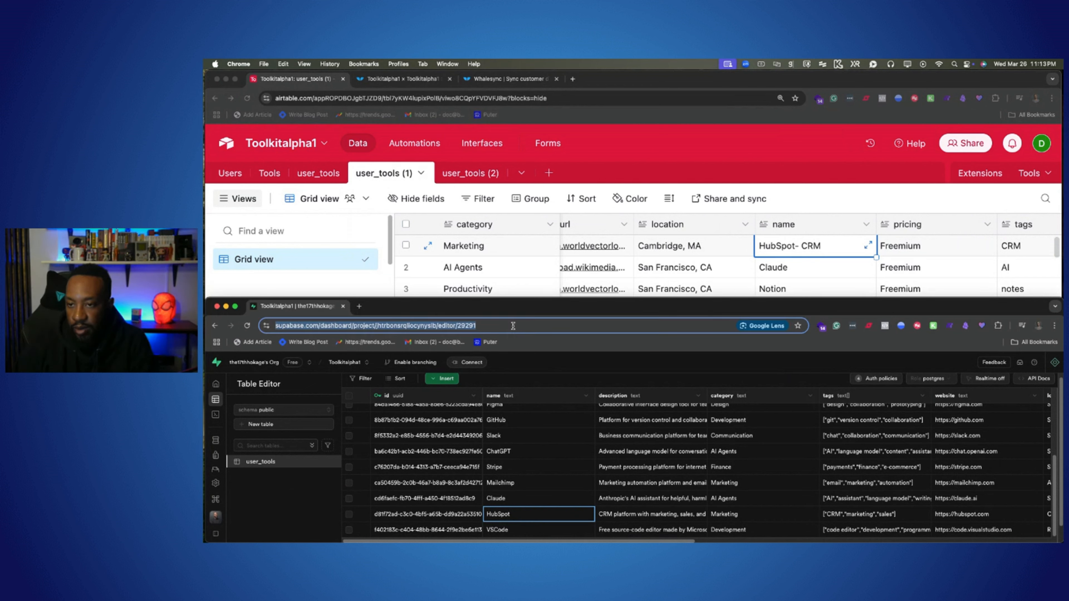
{"action": "key", "text": "Return"}
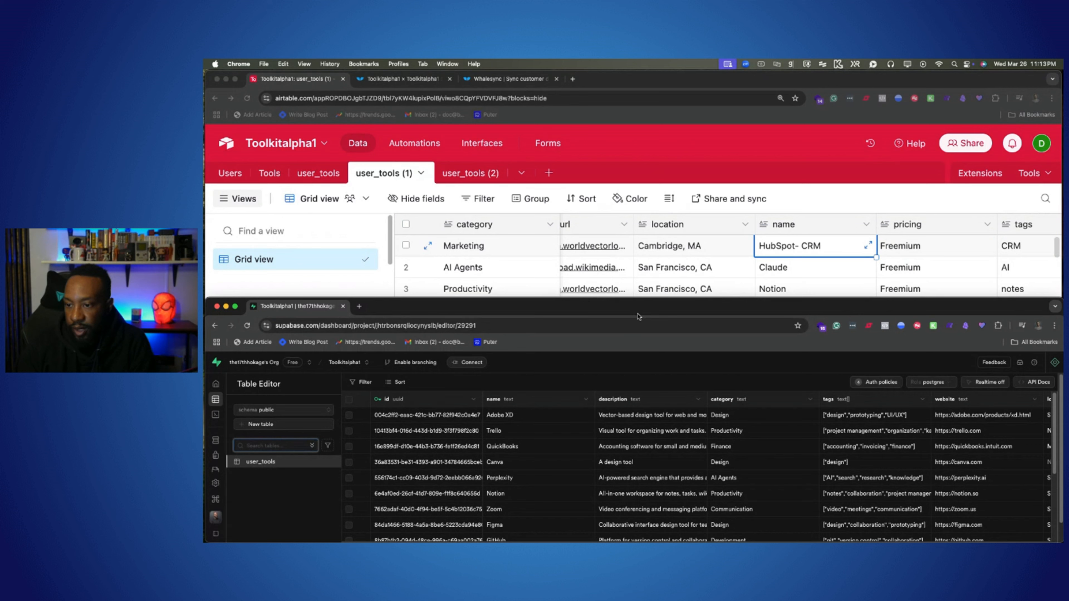
{"action": "scroll", "coordinate": [703, 411], "scroll_direction": "down", "scroll_amount": 5}
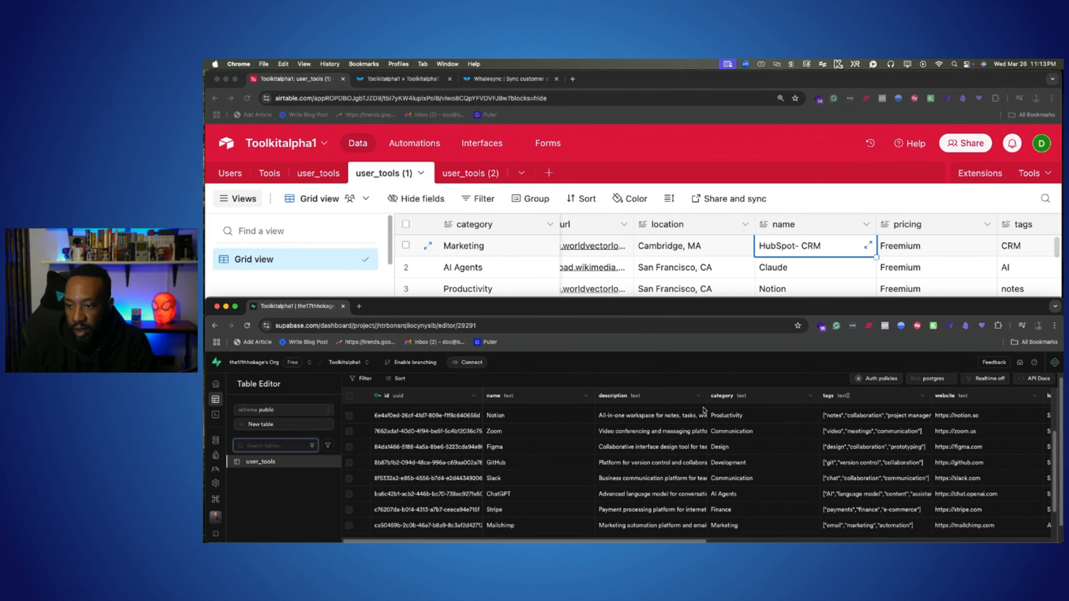
{"action": "scroll", "coordinate": [703, 411], "scroll_direction": "down", "scroll_amount": 5}
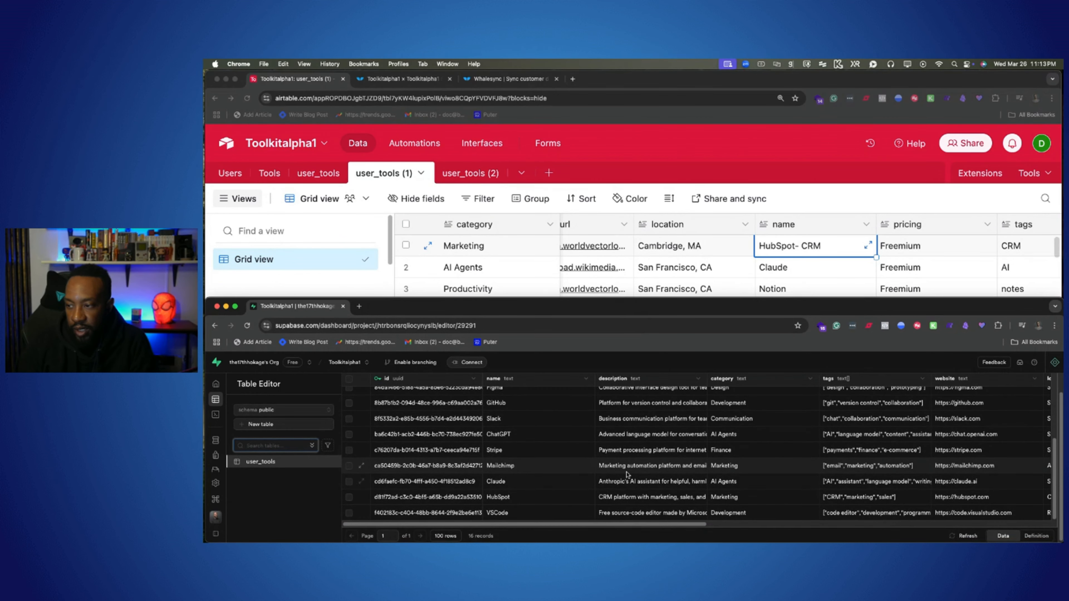
{"action": "scroll", "coordinate": [624, 471], "scroll_direction": "up", "scroll_amount": 2}
{"action": "scroll", "coordinate": [620, 471], "scroll_direction": "down", "scroll_amount": 2}
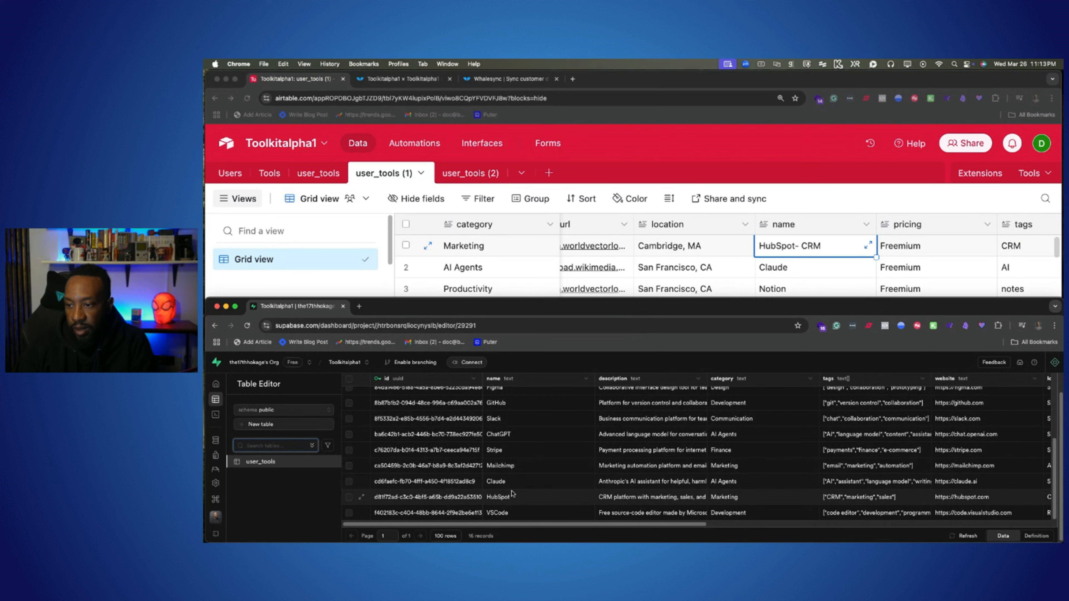
{"action": "left_click", "coordinate": [530, 499]}
Step: Check the latest Whalesync operations, then reload the Supabase user_tools table and recheck the HubSpot record's name
{"action": "left_click", "coordinate": [403, 80]}
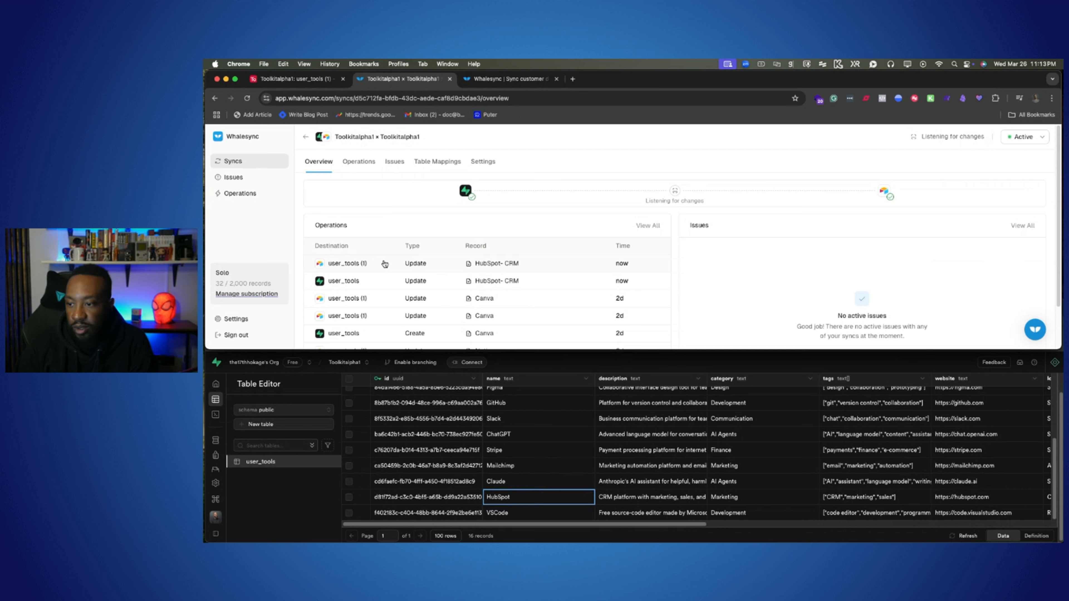
{"action": "left_click", "coordinate": [583, 528]}
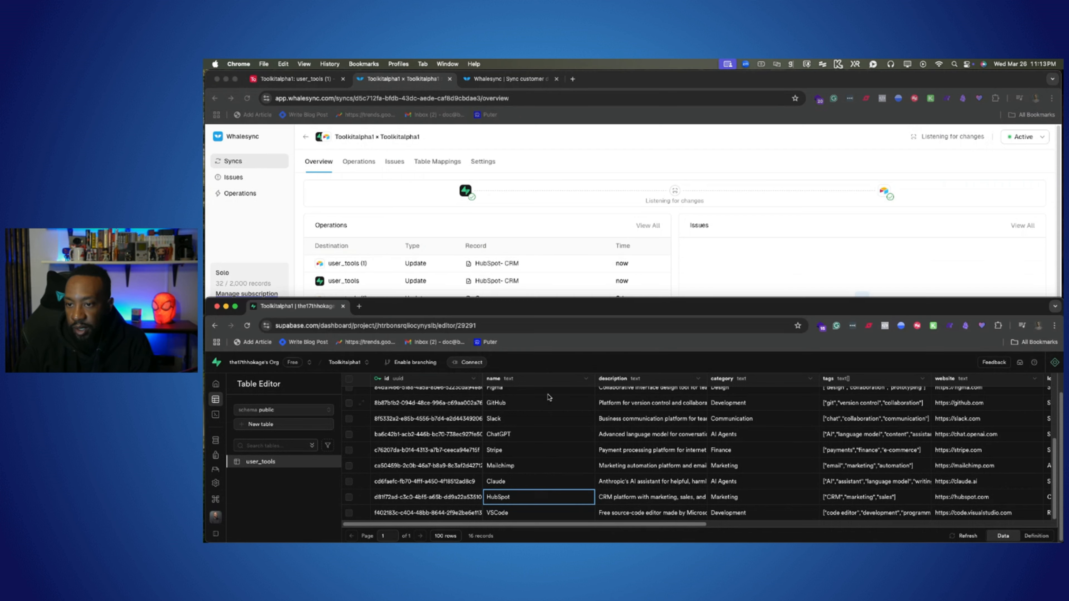
{"action": "left_click", "coordinate": [537, 322]}
{"action": "key", "text": "Return"}
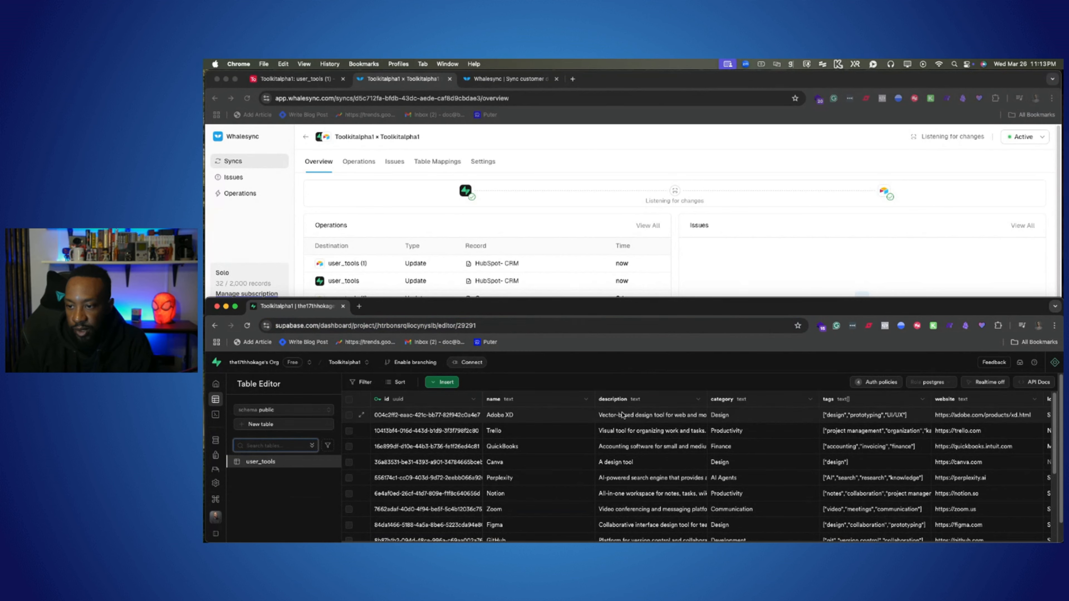
{"action": "scroll", "coordinate": [621, 423], "scroll_direction": "down", "scroll_amount": 5}
{"action": "scroll", "coordinate": [621, 422], "scroll_direction": "down", "scroll_amount": 3}
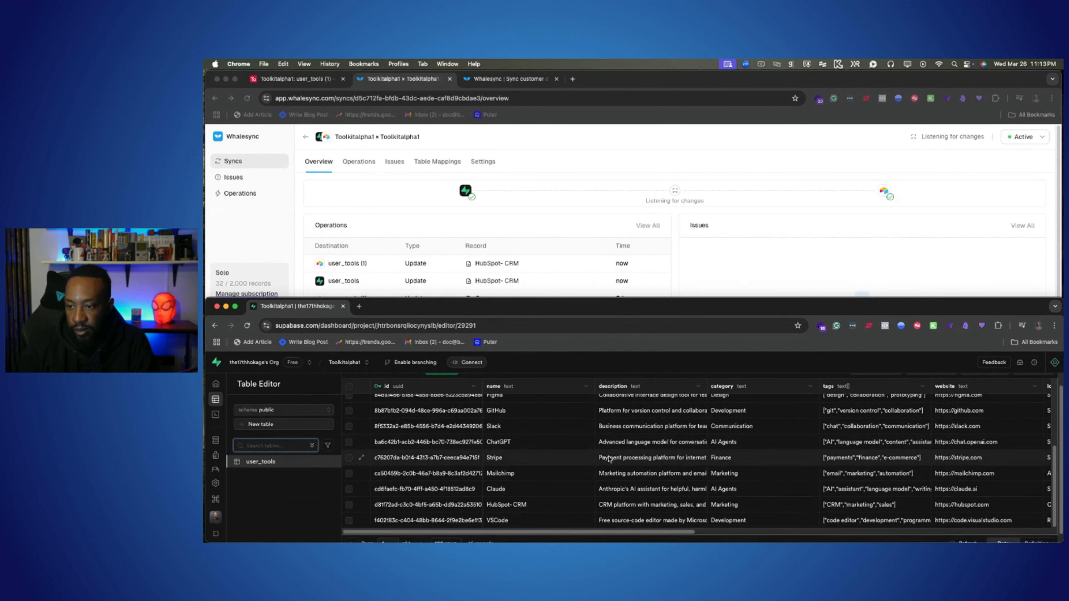
{"action": "left_click", "coordinate": [542, 498]}
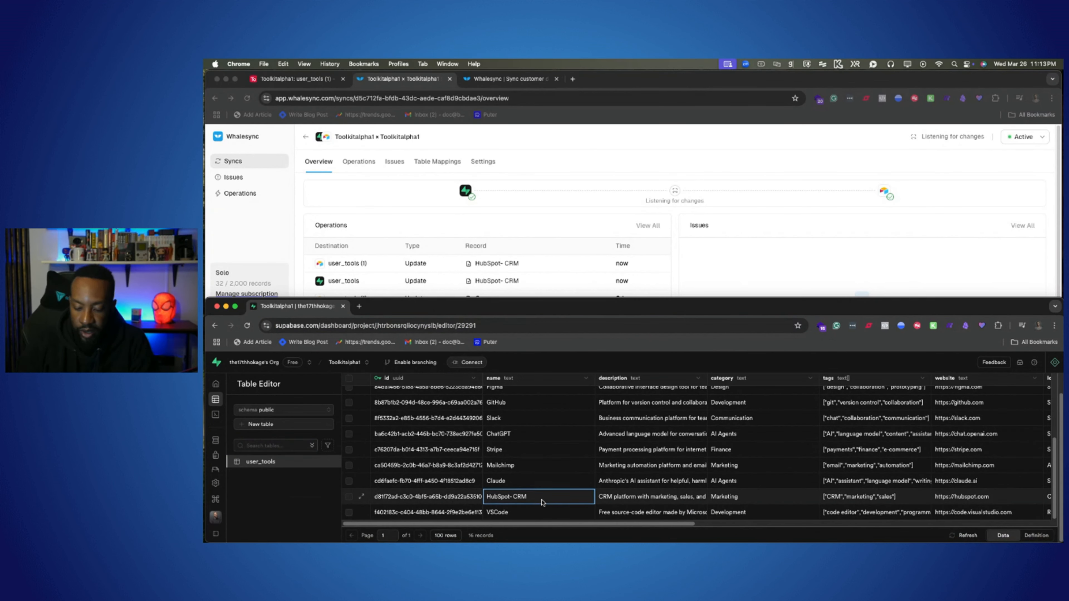
Step: Enlarge the Supabase table editor page and select the HubSpot- CRM record's name cell, leaving its value unedited
{"action": "double_click", "coordinate": [541, 501]}
{"action": "key", "text": "super+equal"}
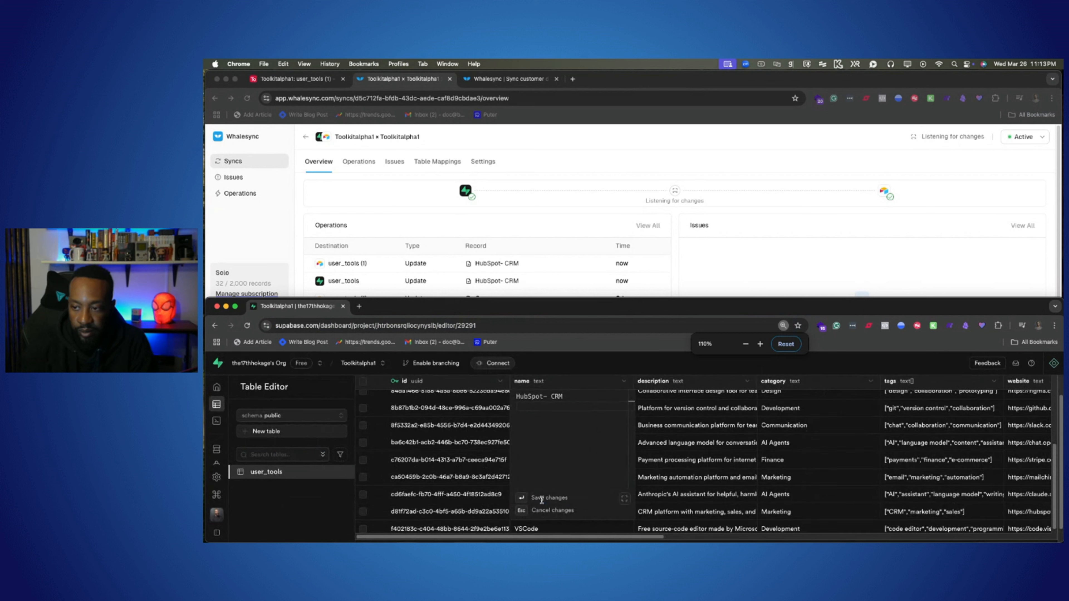
{"action": "left_click", "coordinate": [518, 497]}
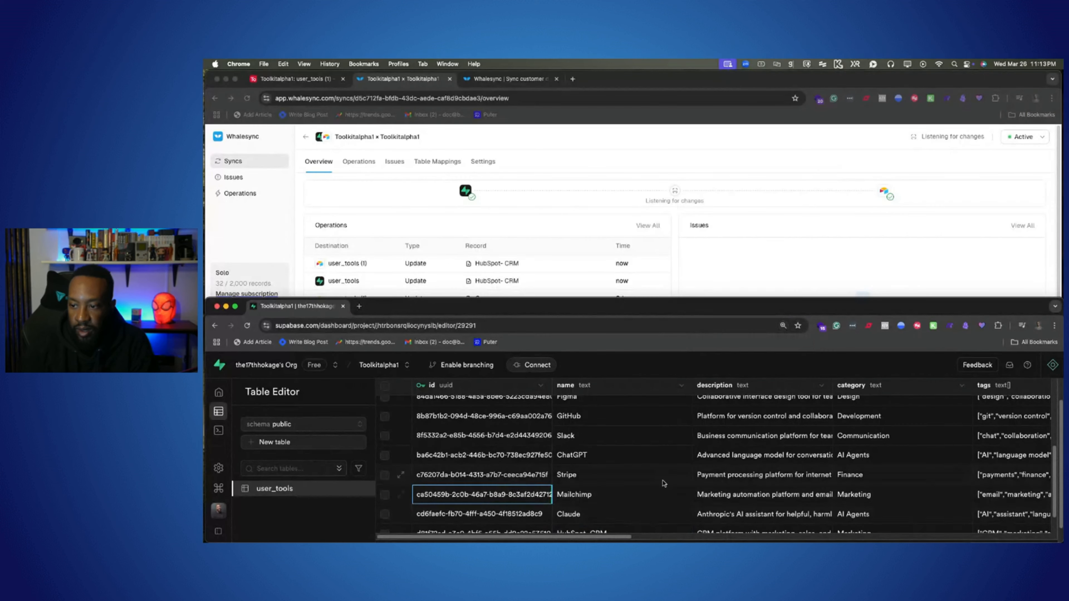
{"action": "scroll", "coordinate": [664, 483], "scroll_direction": "down", "scroll_amount": 2}
{"action": "left_click", "coordinate": [660, 504]}
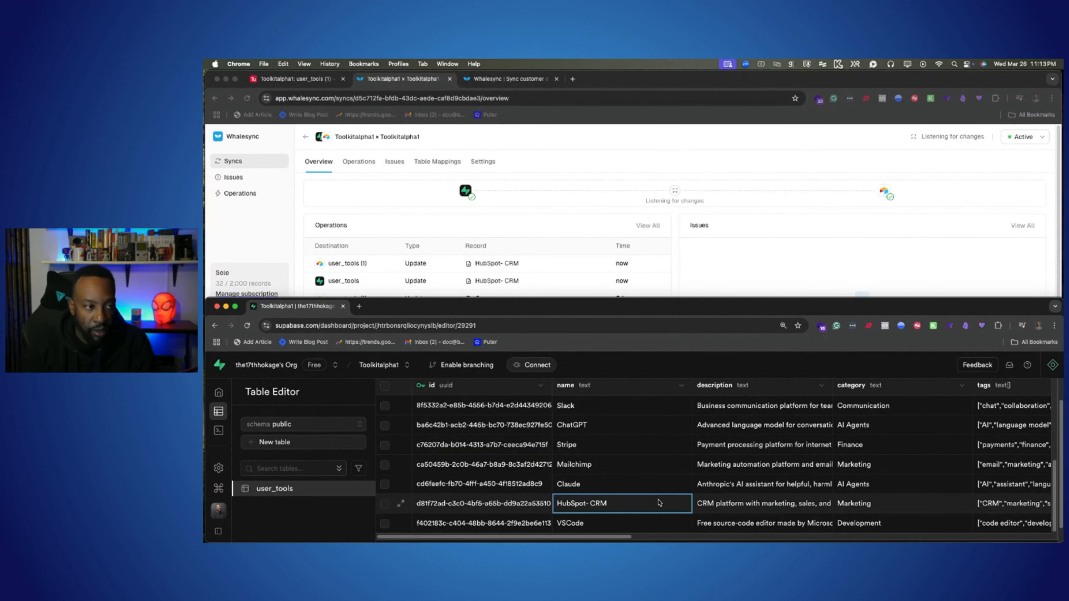
Step: Bring back the Airtable user_tools (1) table and compare the HubSpot record's name with the one in Supabase
{"action": "left_click", "coordinate": [295, 79]}
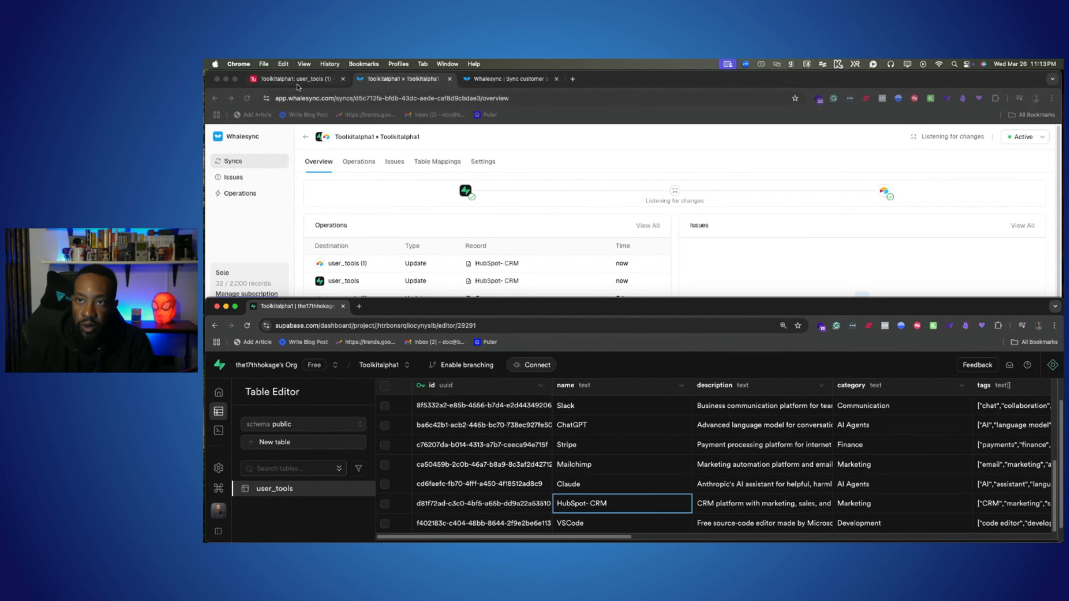
{"action": "scroll", "coordinate": [692, 294], "scroll_direction": "down", "scroll_amount": 3}
{"action": "scroll", "coordinate": [693, 295], "scroll_direction": "up", "scroll_amount": 3}
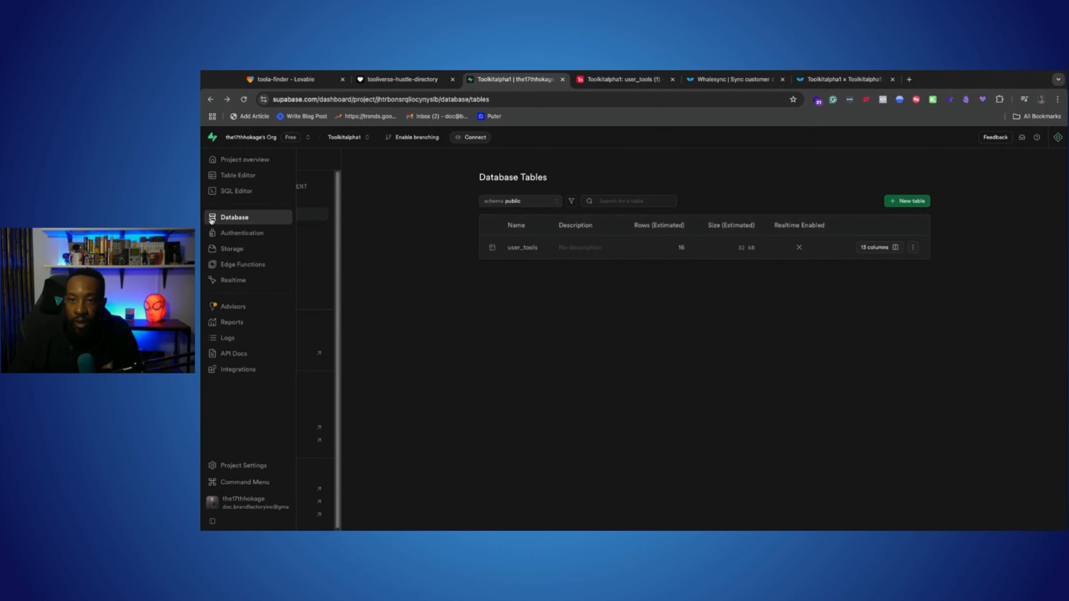
Step: Examine the user_tools table in Supabase's Schema Visualizer and open it in the Table Editor
{"action": "left_click", "coordinate": [261, 201]}
{"action": "scroll", "coordinate": [733, 346], "scroll_direction": "down", "scroll_amount": 2}
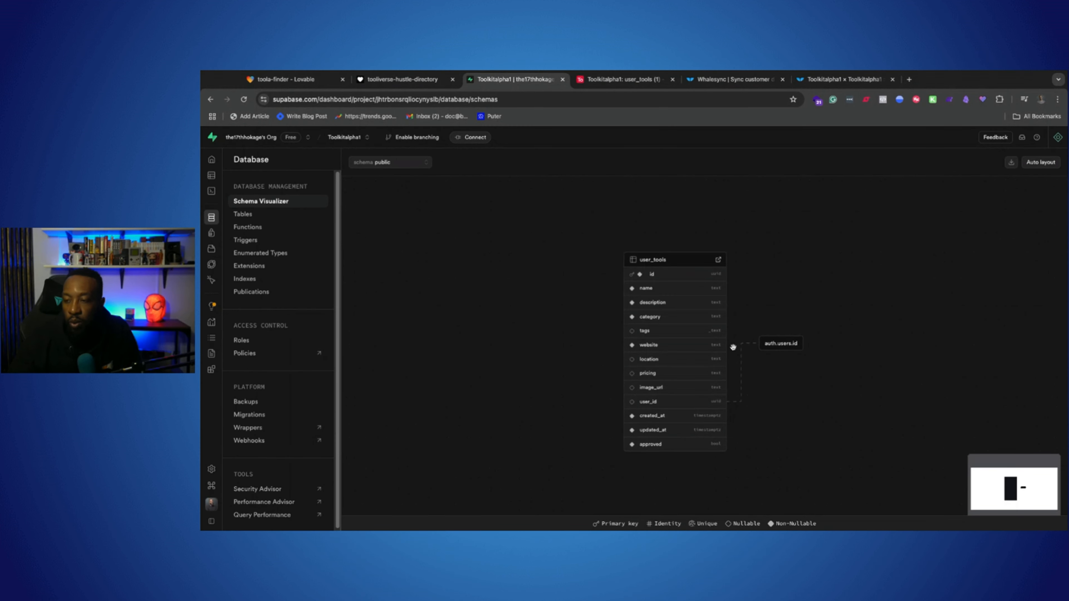
{"action": "scroll", "coordinate": [733, 346], "scroll_direction": "up", "scroll_amount": 2}
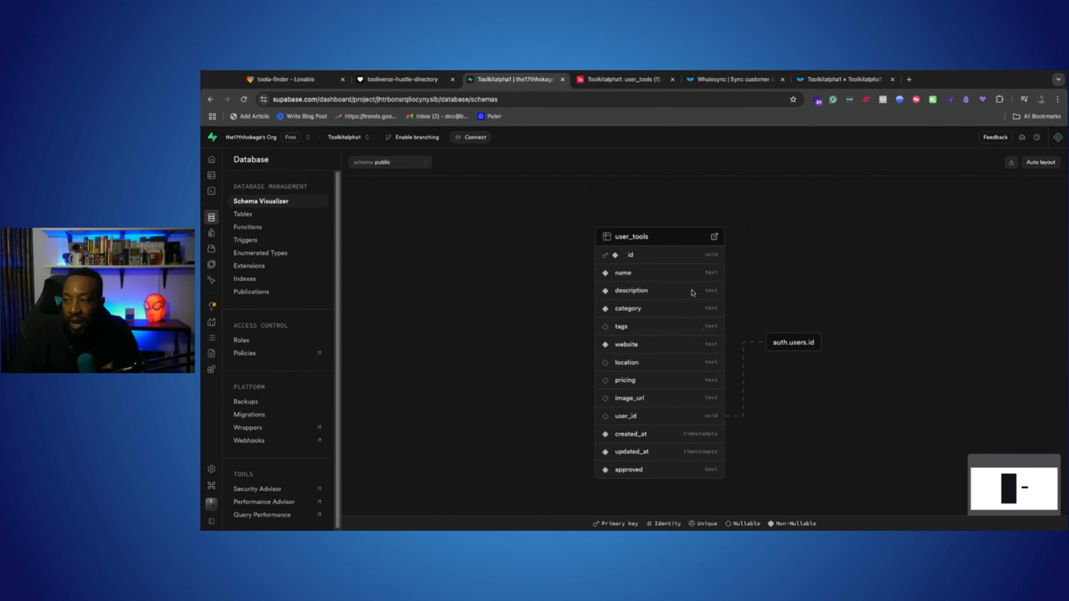
{"action": "left_click", "coordinate": [714, 237]}
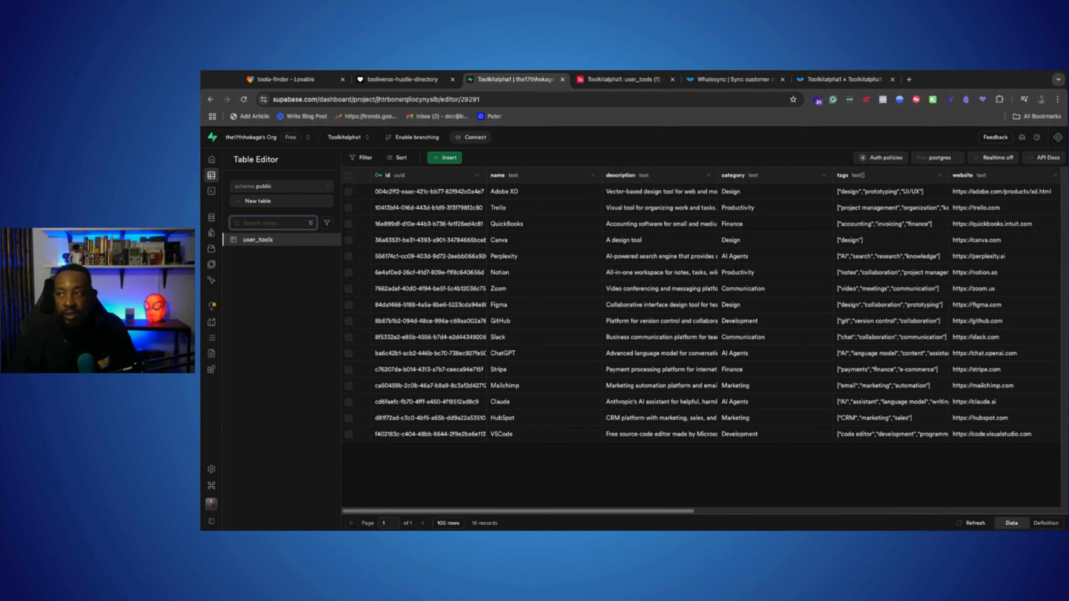
Step: Compare the records of the Airtable user_tools (1) table with those in the Supabase user_tools table
{"action": "left_click", "coordinate": [842, 79]}
{"action": "left_click", "coordinate": [628, 78]}
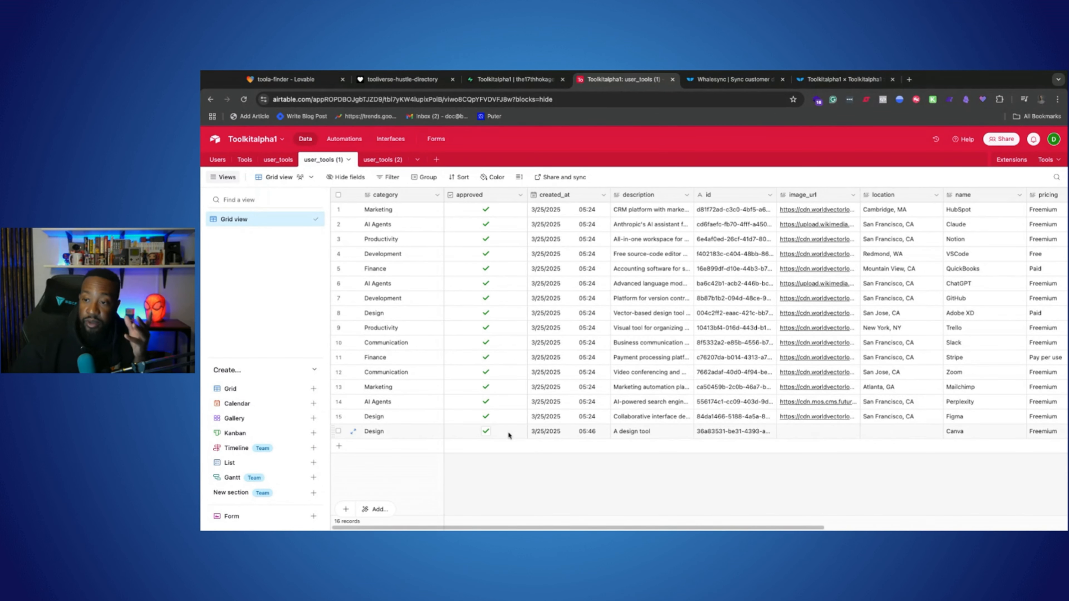
{"action": "mouse_move", "coordinate": [511, 529]}
{"action": "left_mouse_down"}
{"action": "mouse_move", "coordinate": [754, 529]}
{"action": "mouse_move", "coordinate": [511, 528]}
{"action": "left_mouse_up"}
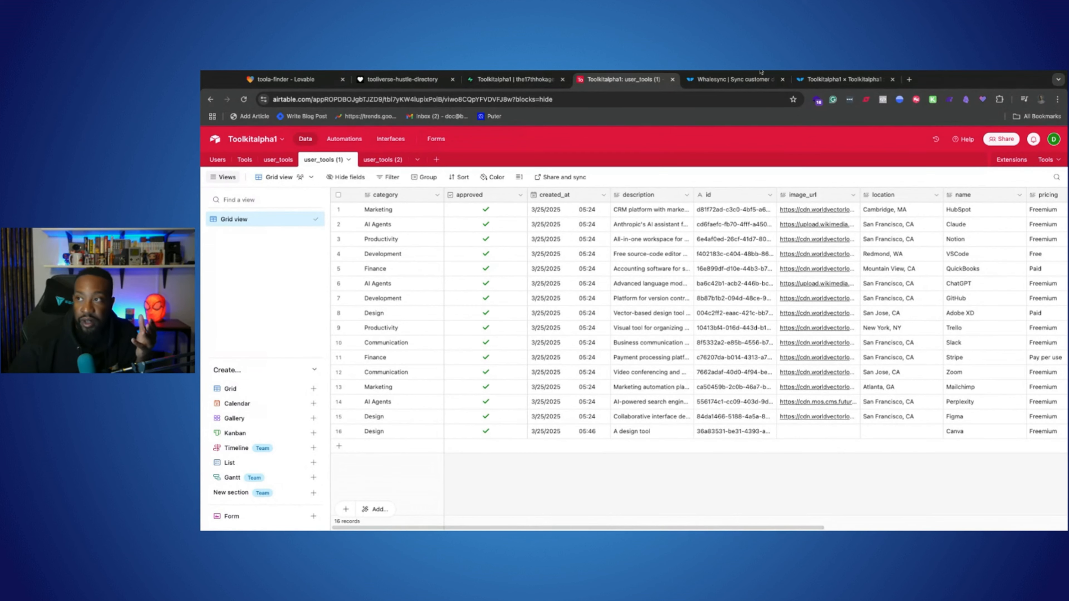
{"action": "left_click", "coordinate": [515, 79]}
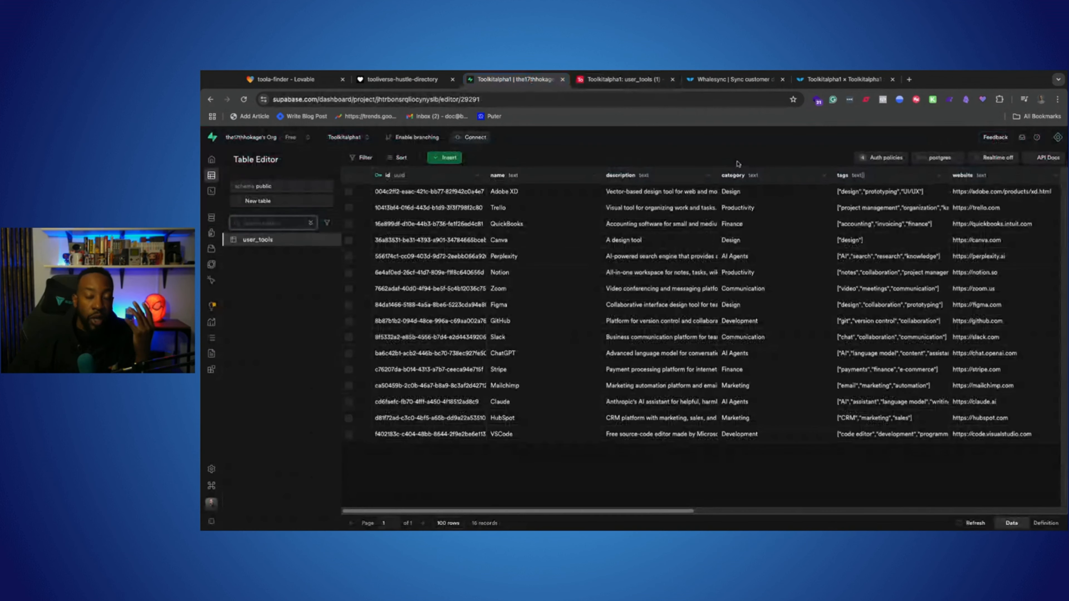
{"action": "left_click", "coordinate": [624, 79]}
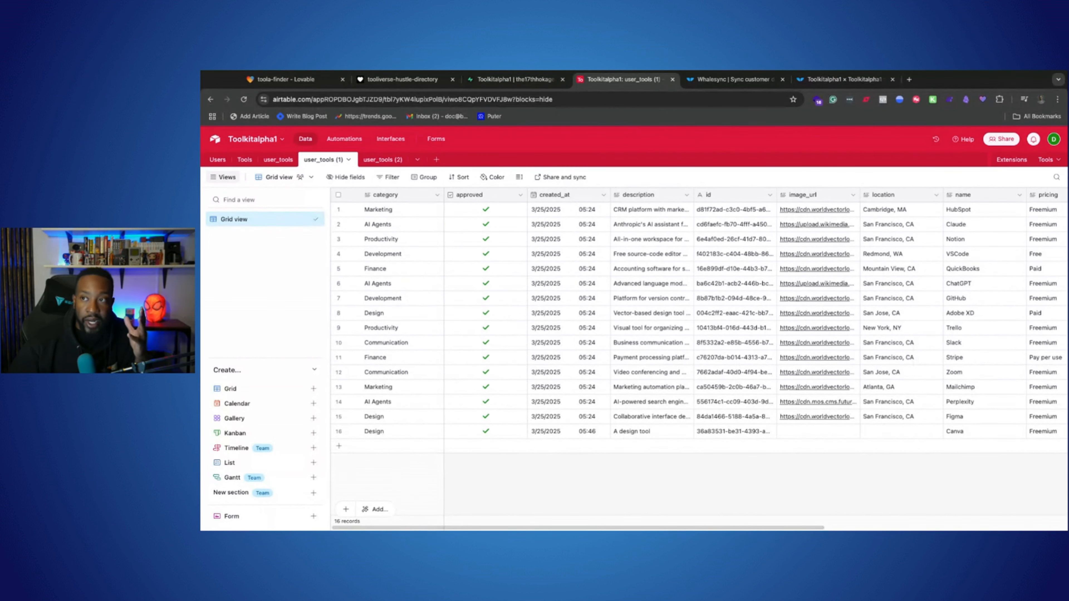
{"action": "left_click", "coordinate": [514, 79]}
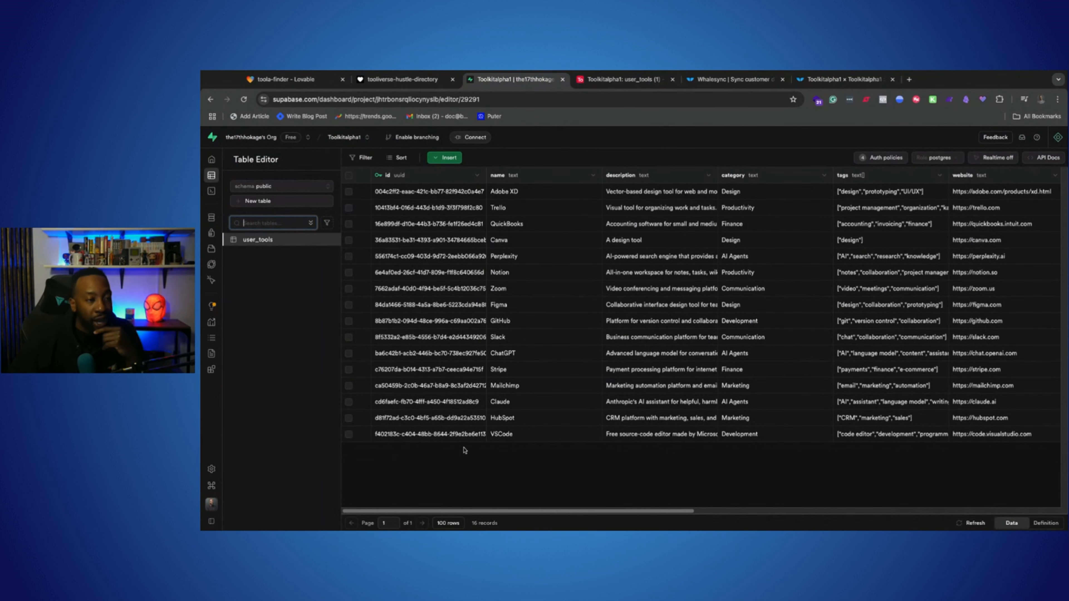
Step: Look through the tool cards on the Tooliverse directory preview and return to the Airtable user_tools (1) table
{"action": "left_click", "coordinate": [401, 86]}
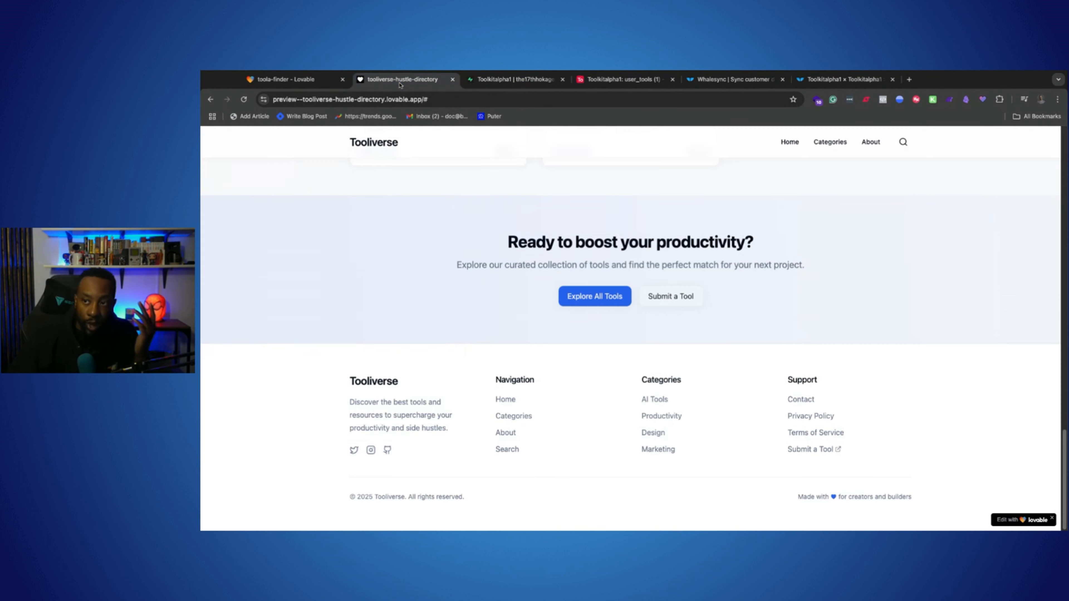
{"action": "left_click", "coordinate": [314, 85]}
{"action": "left_click", "coordinate": [386, 84]}
{"action": "scroll", "coordinate": [551, 298], "scroll_direction": "up", "scroll_amount": 15}
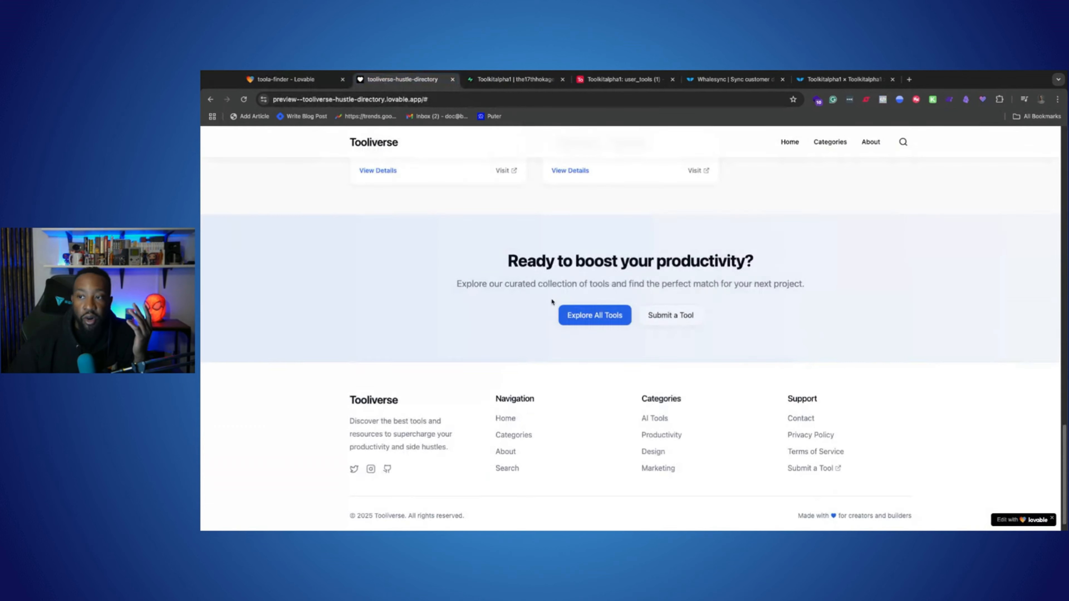
{"action": "scroll", "coordinate": [550, 298], "scroll_direction": "down", "scroll_amount": 5}
{"action": "scroll", "coordinate": [550, 298], "scroll_direction": "down", "scroll_amount": 10}
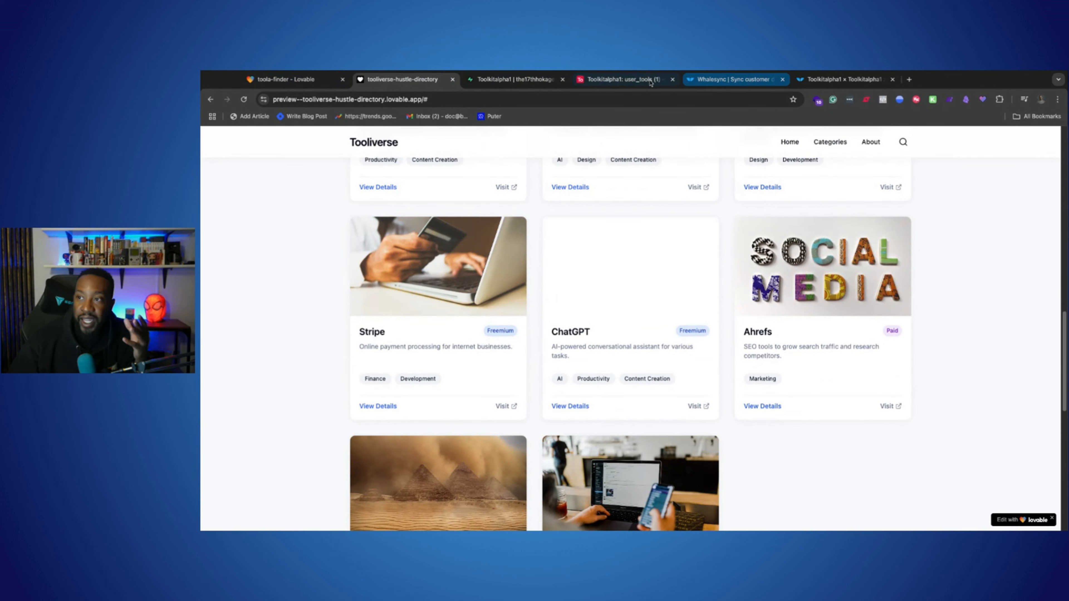
{"action": "left_click", "coordinate": [637, 85]}
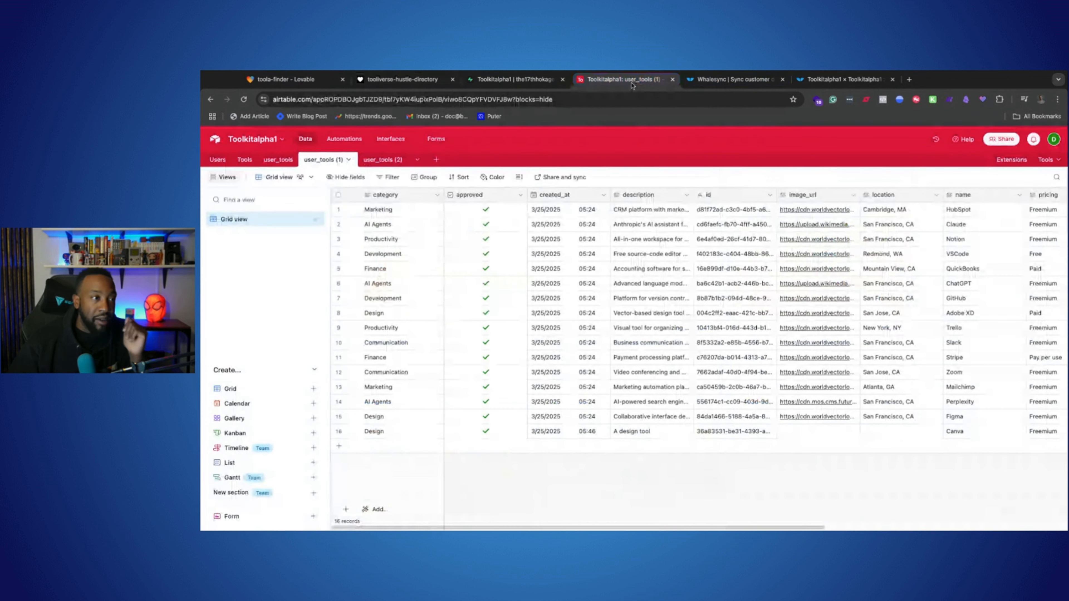
Step: Open the toola-finder site preview from Lovable in its own browser tab and show the Whalesync home page
{"action": "left_click", "coordinate": [295, 84]}
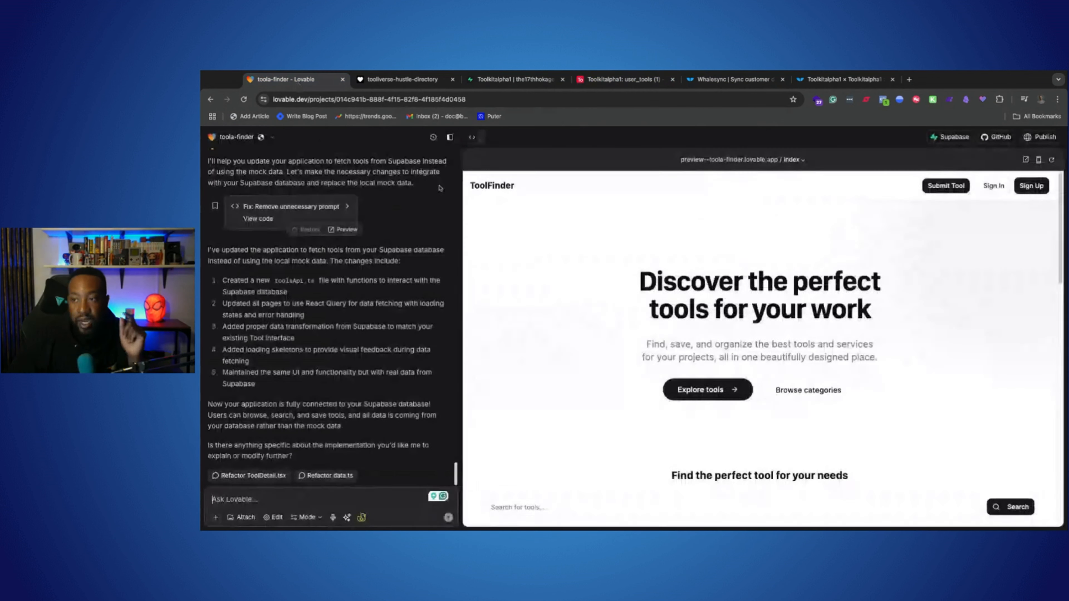
{"action": "left_click", "coordinate": [1025, 161]}
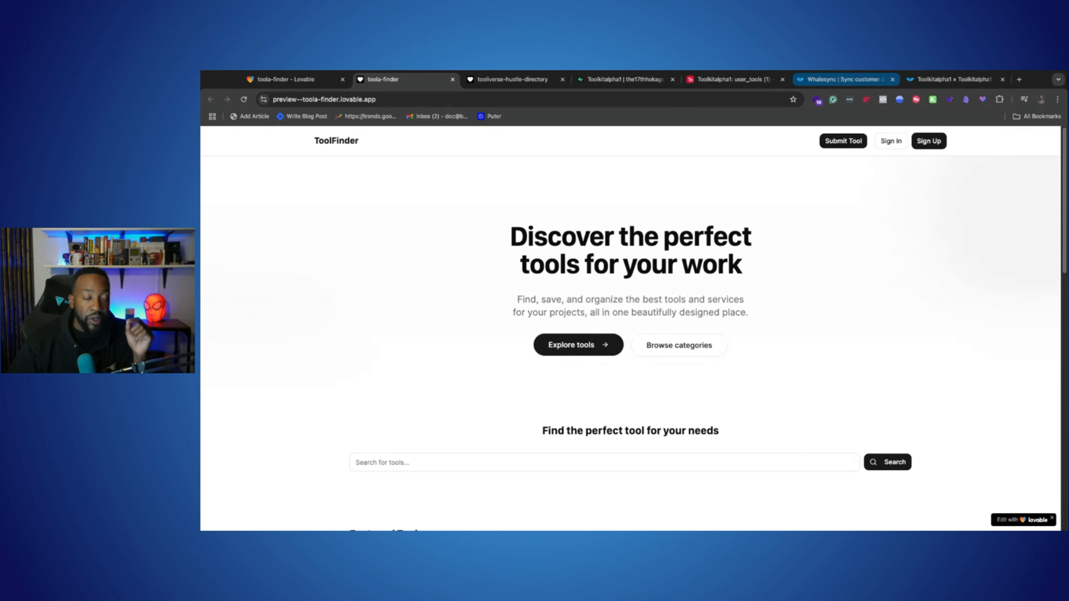
{"action": "left_click", "coordinate": [846, 80]}
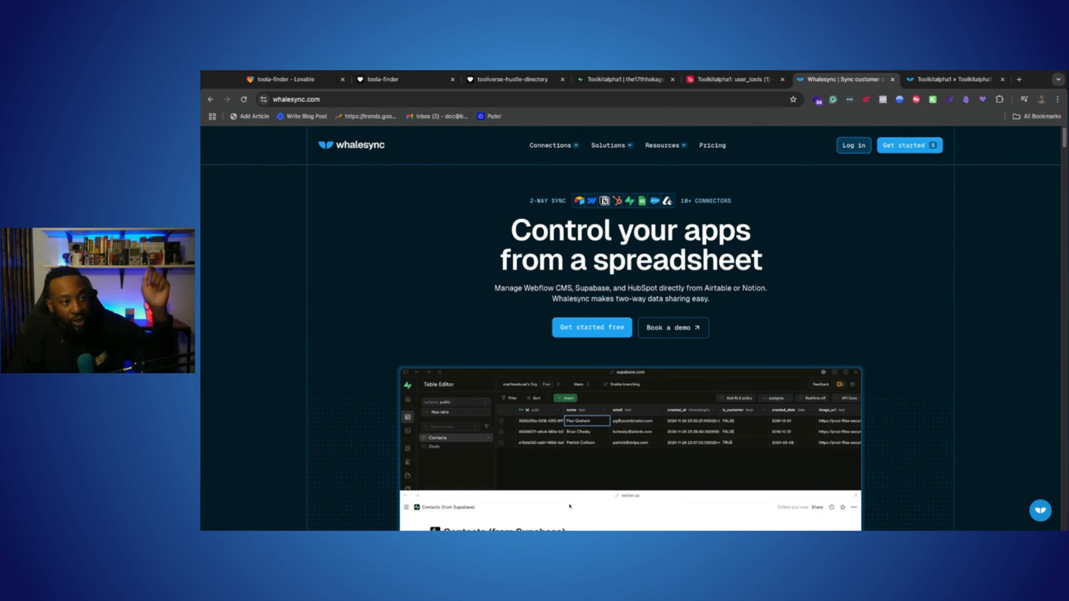